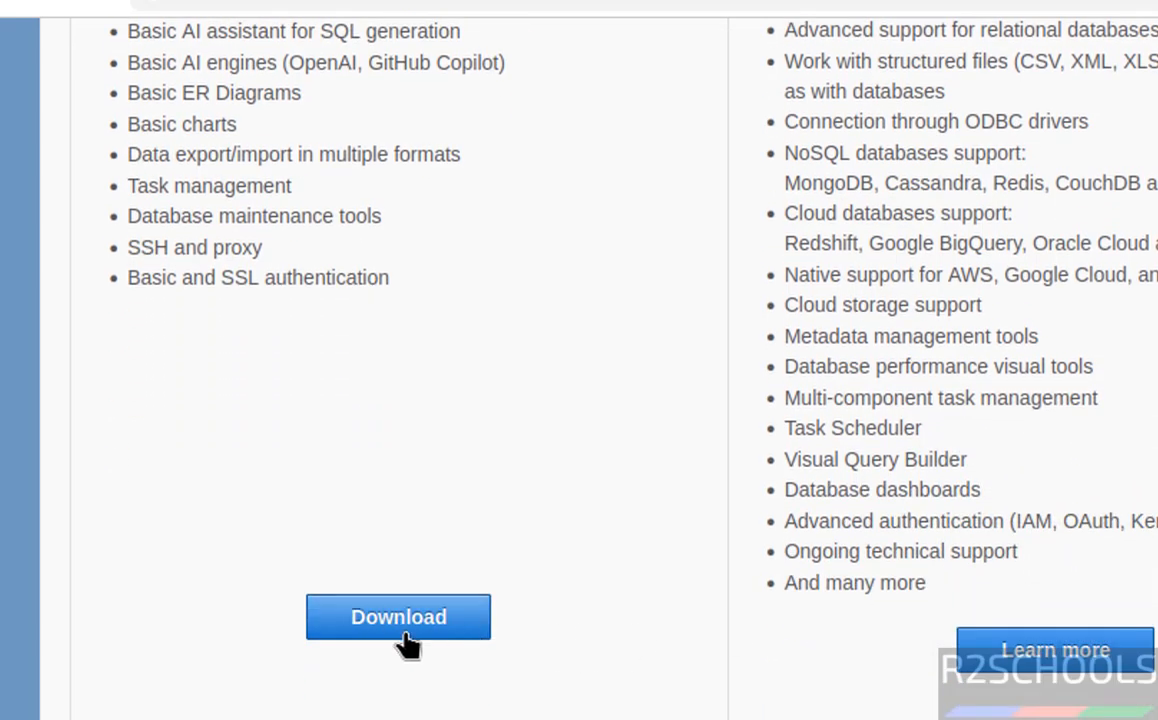
- Download the DBeaver Community Linux DEB installer (dbeaver-ce-26.0.2-linux-x86_64.deb) from dbeaver.io
click(406, 634)
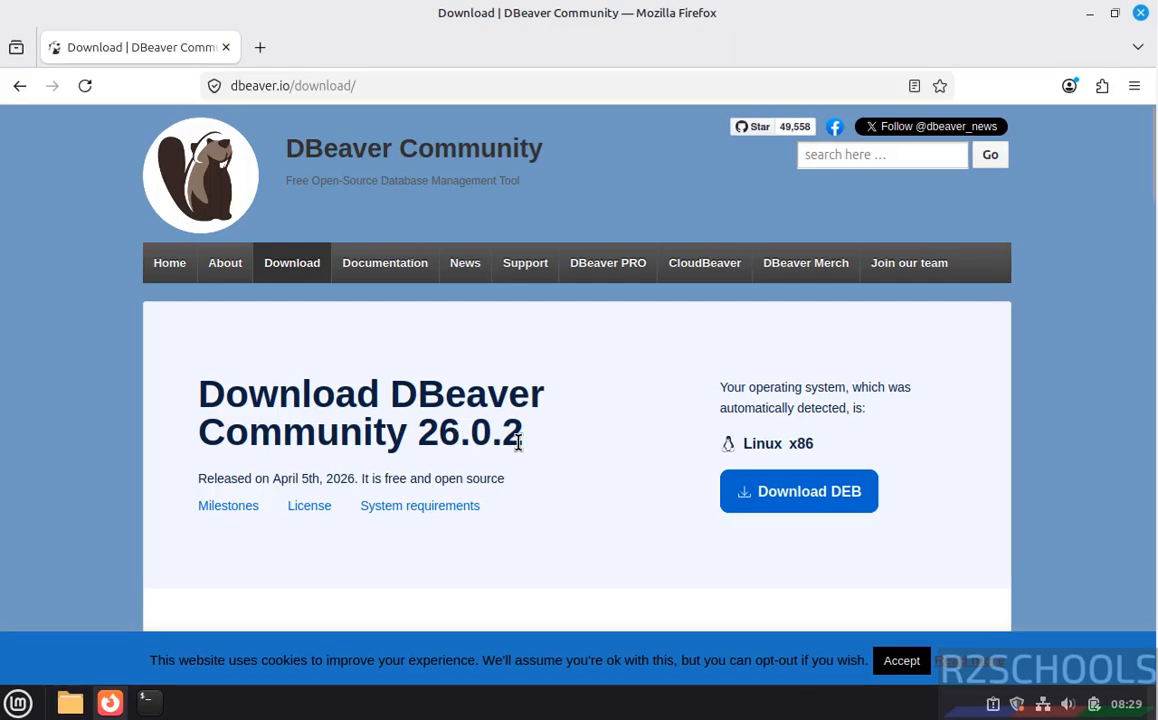
click(815, 510)
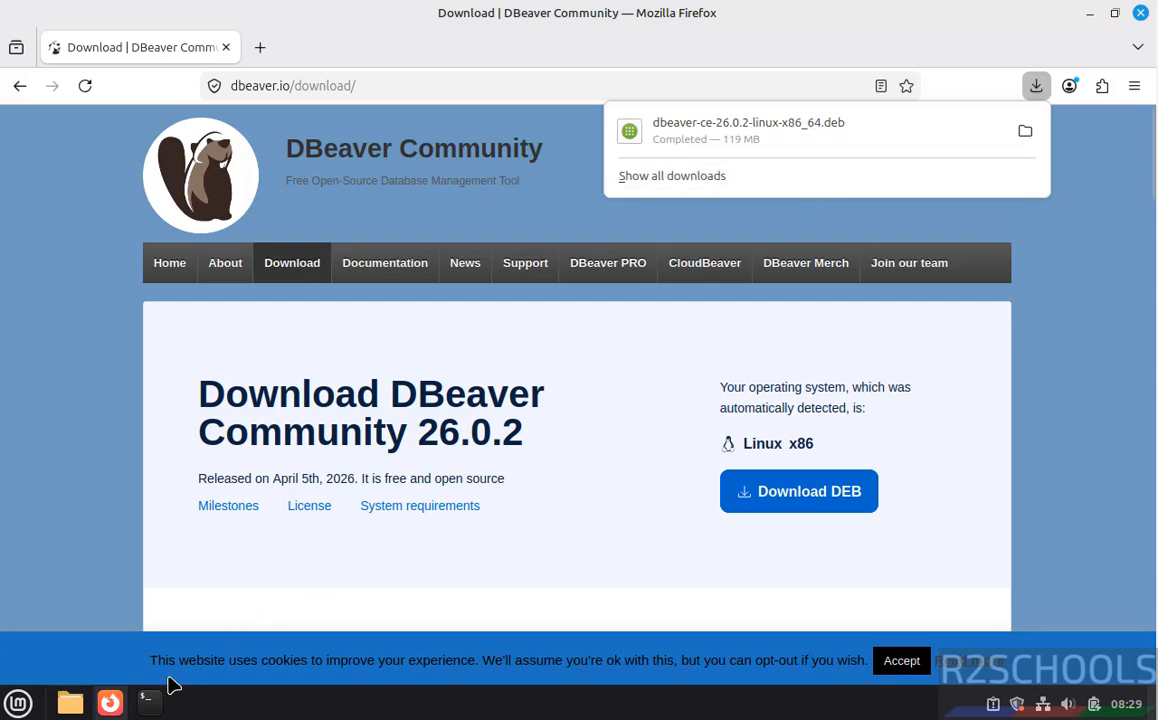
- In a terminal, move into the Downloads folder and list its files
click(149, 703)
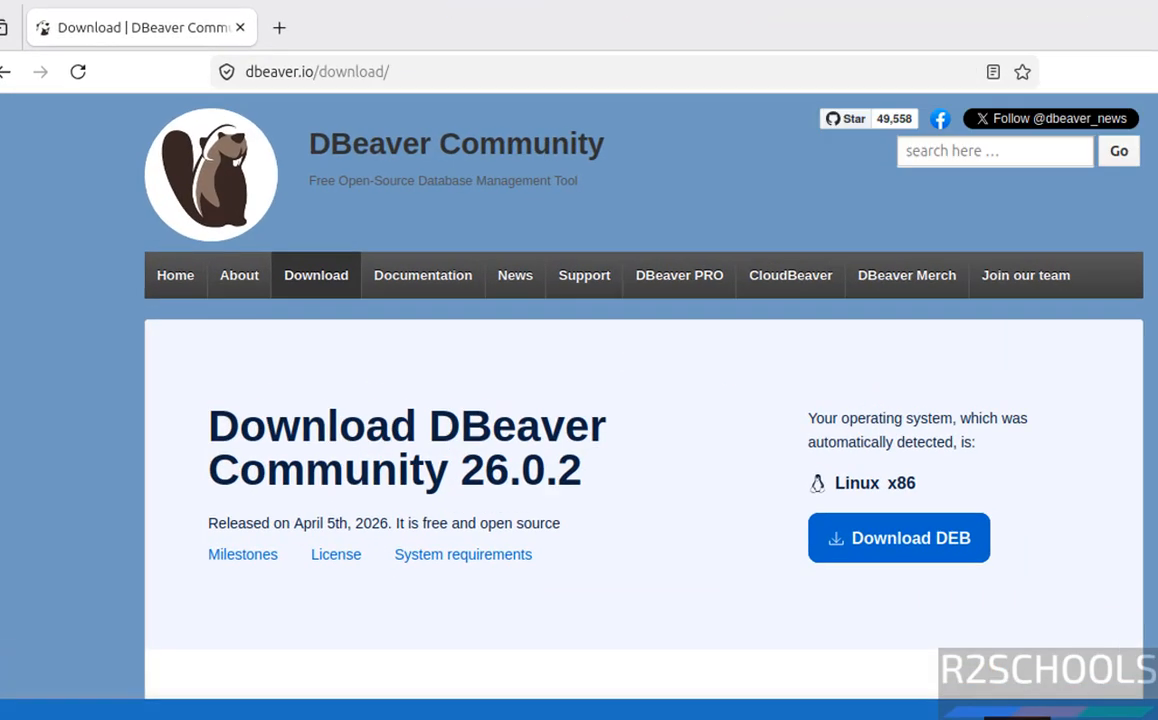
text(cd Dow)
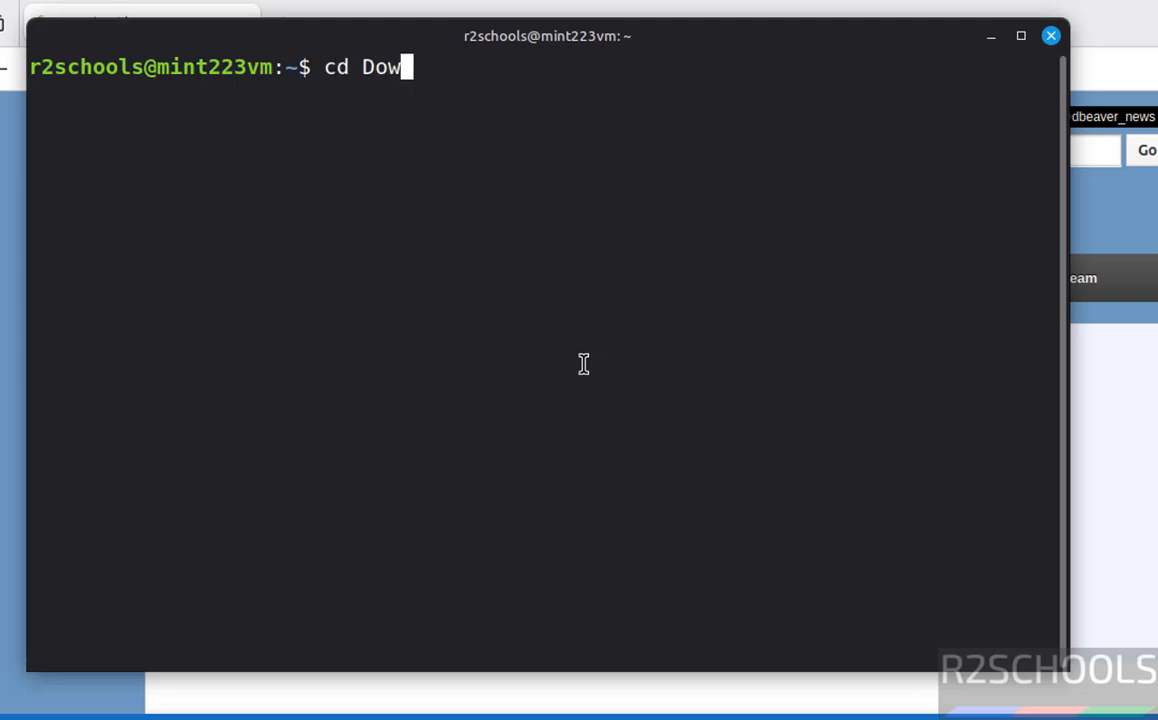
key(Tab)
key(Return)
text(ls)
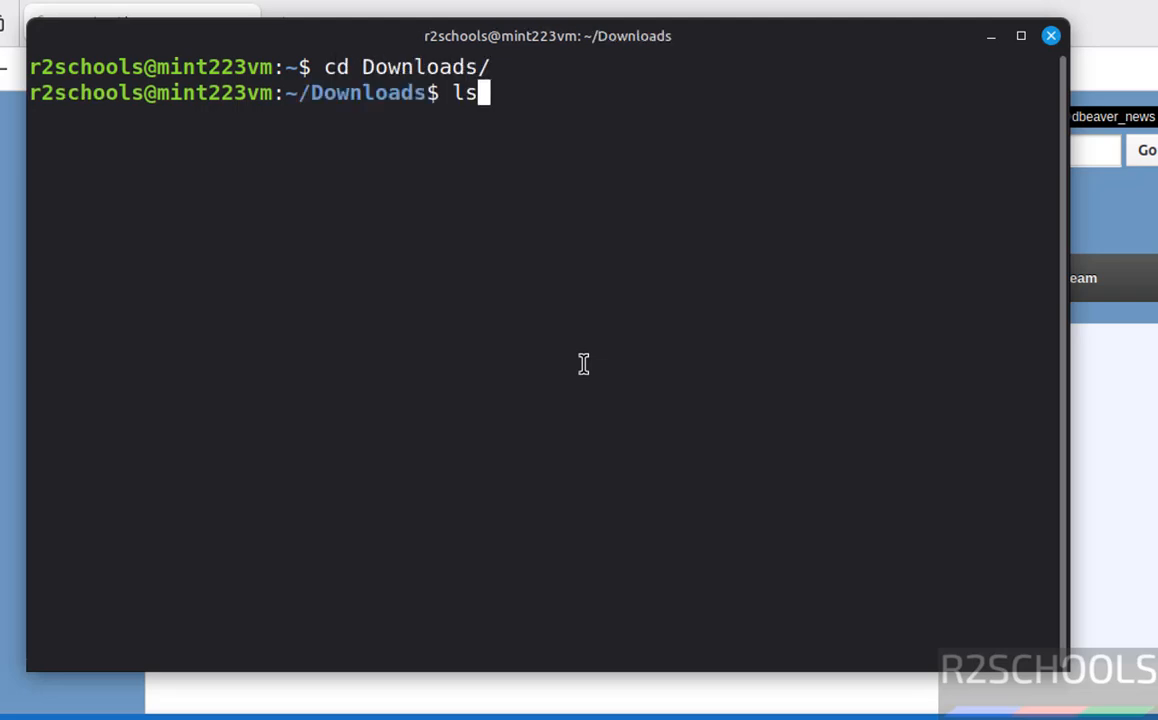
key(Return)
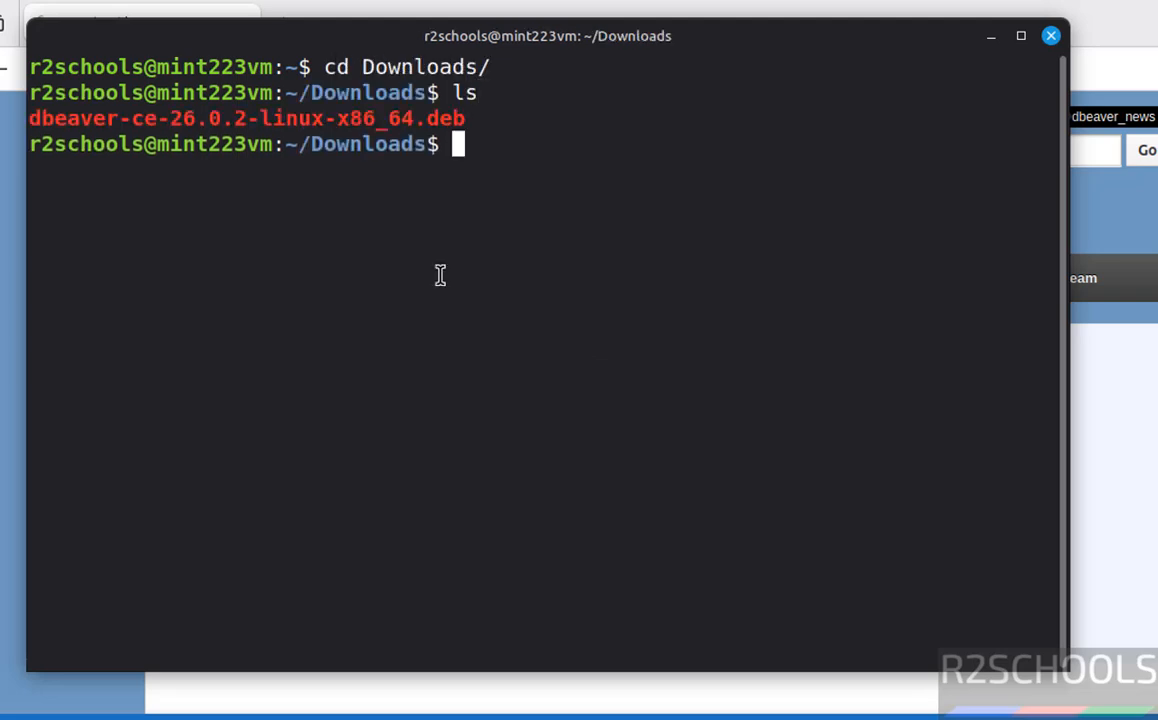
- Install dbeaver-ce-26.0.2-linux-x86_64.deb with sudo dpkg -i, entering the administrator password
text(sudo )
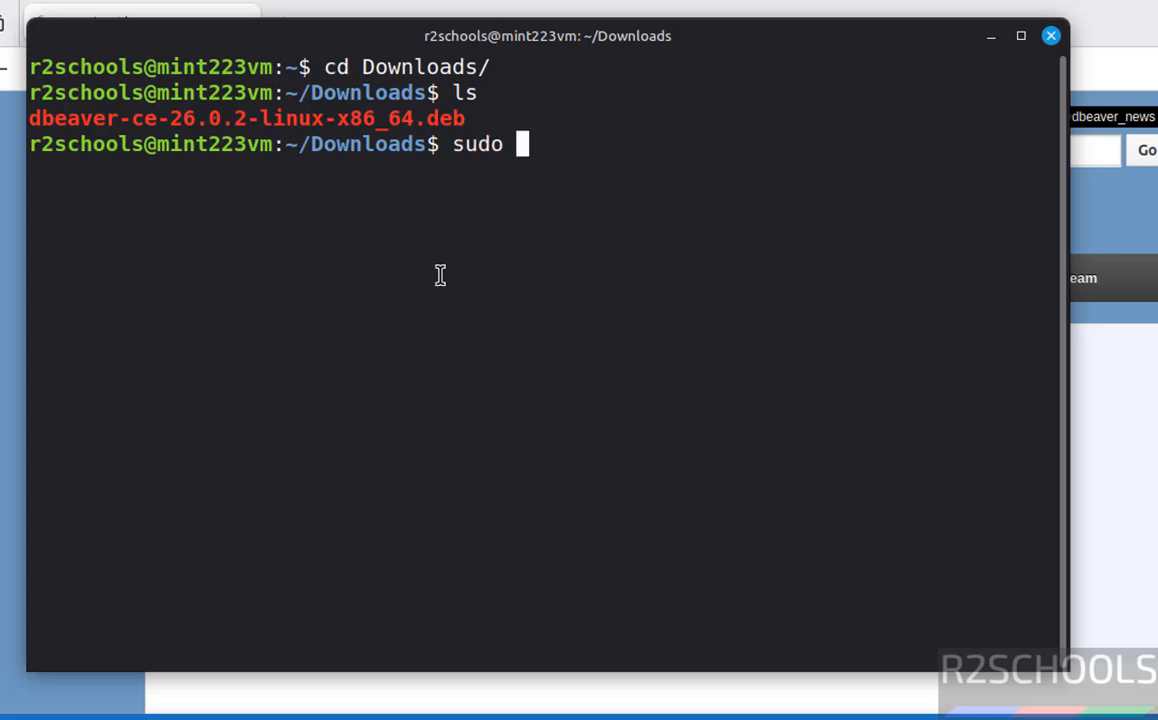
text(dpkg -)
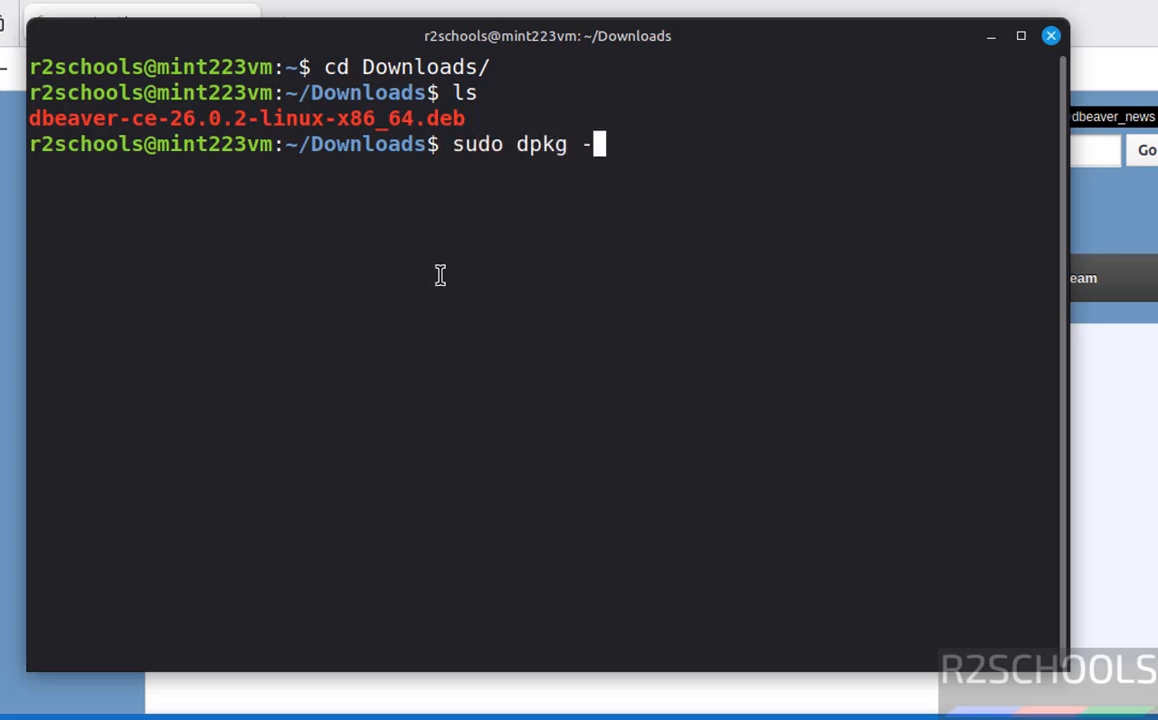
text(i dbeaver)
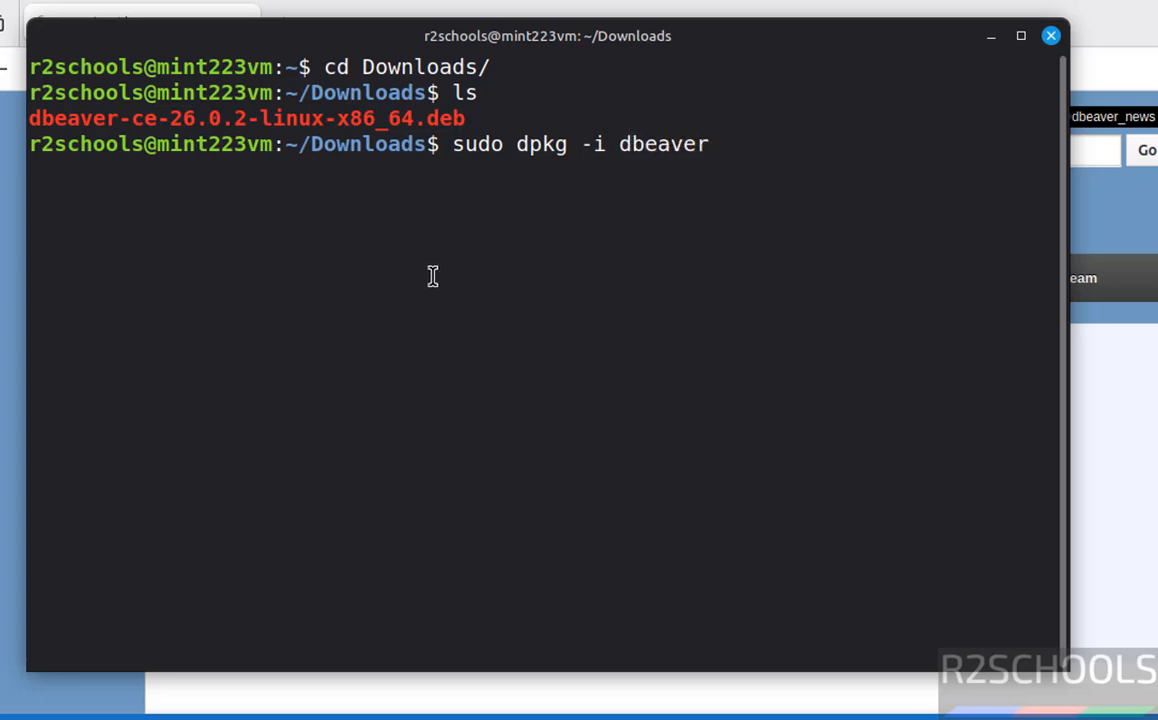
key(Tab)
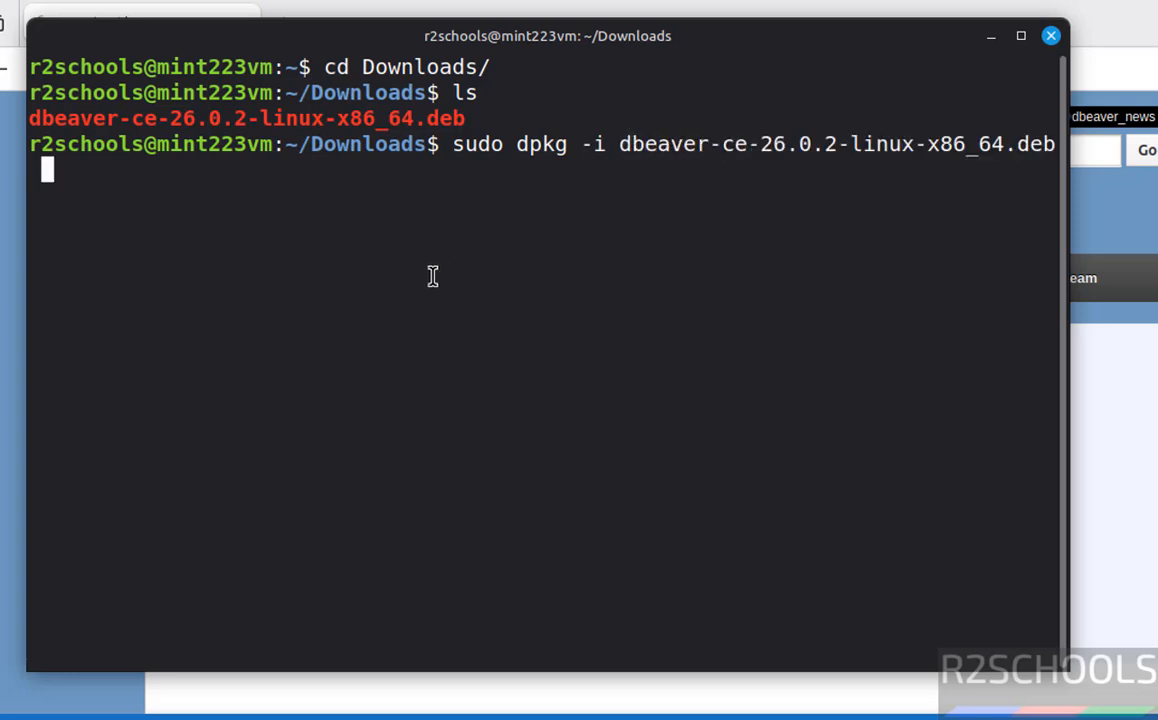
key(Return)
text(*********)
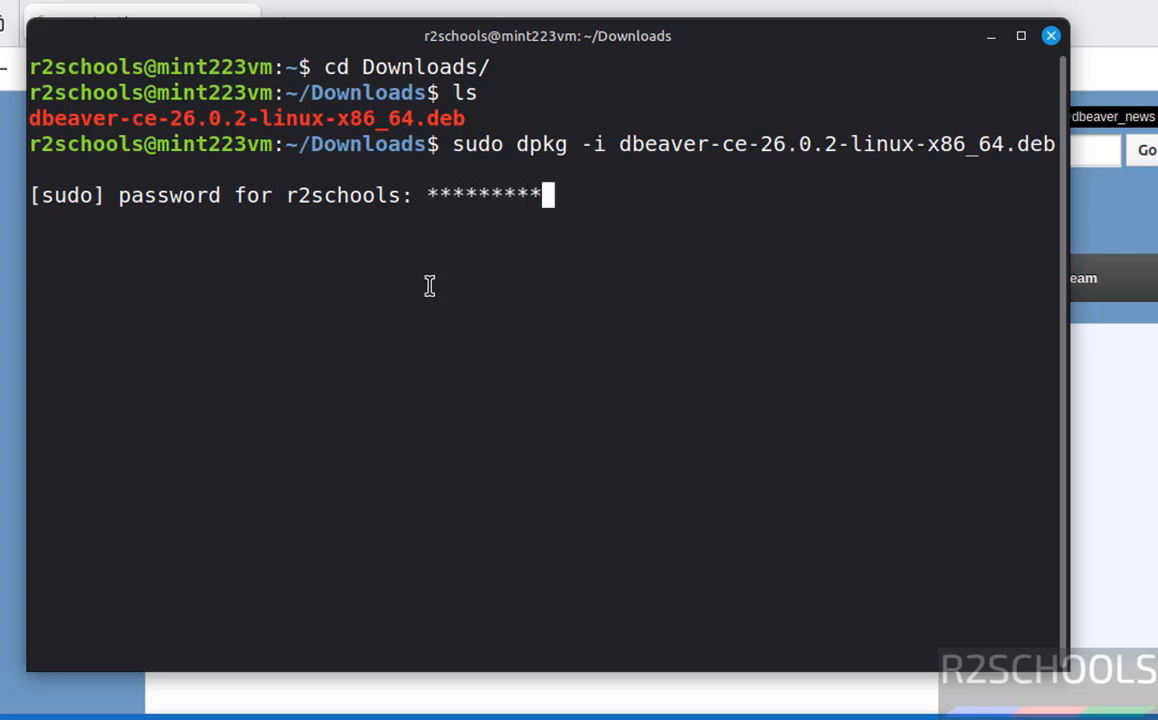
key(Return)
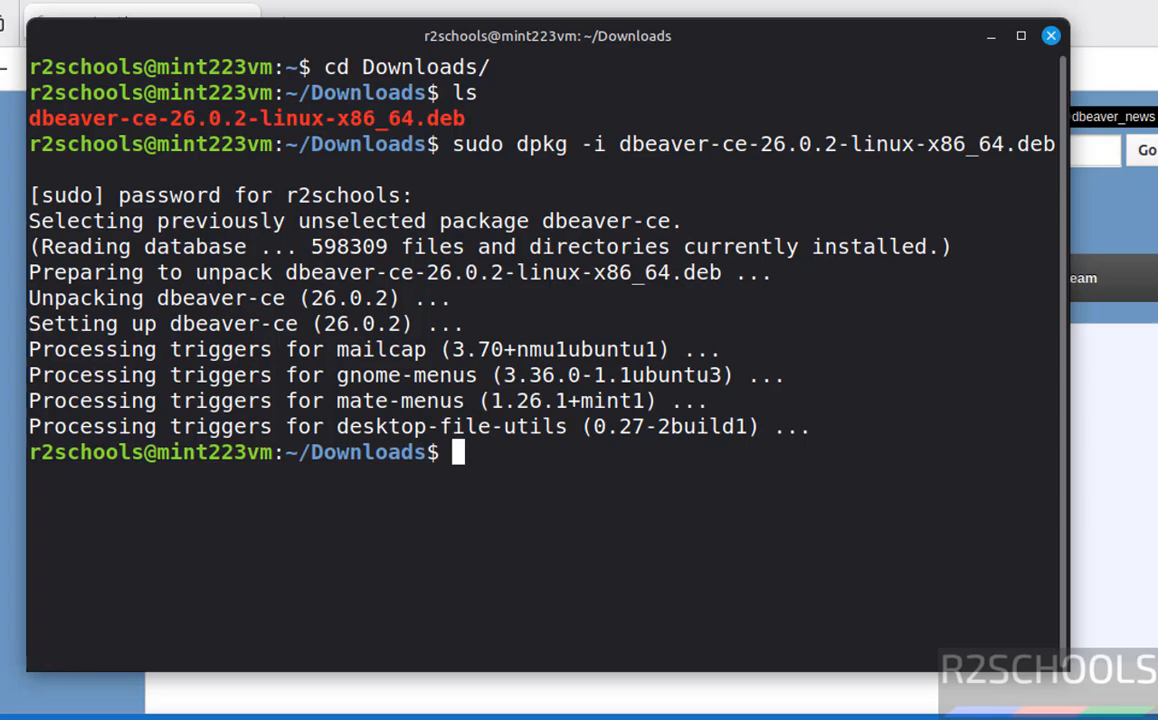
key(super)
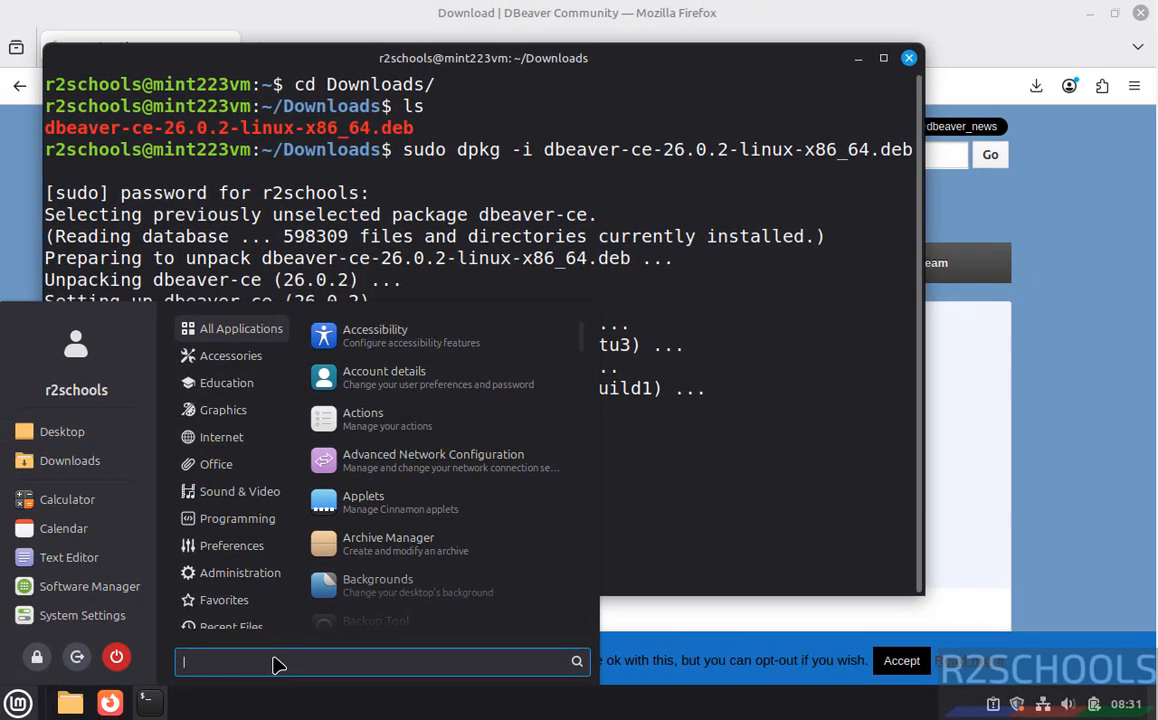
- Launch dbeaver-ce from a Mint menu search for 'dbe' and start a new database connection
text(dbeaver)
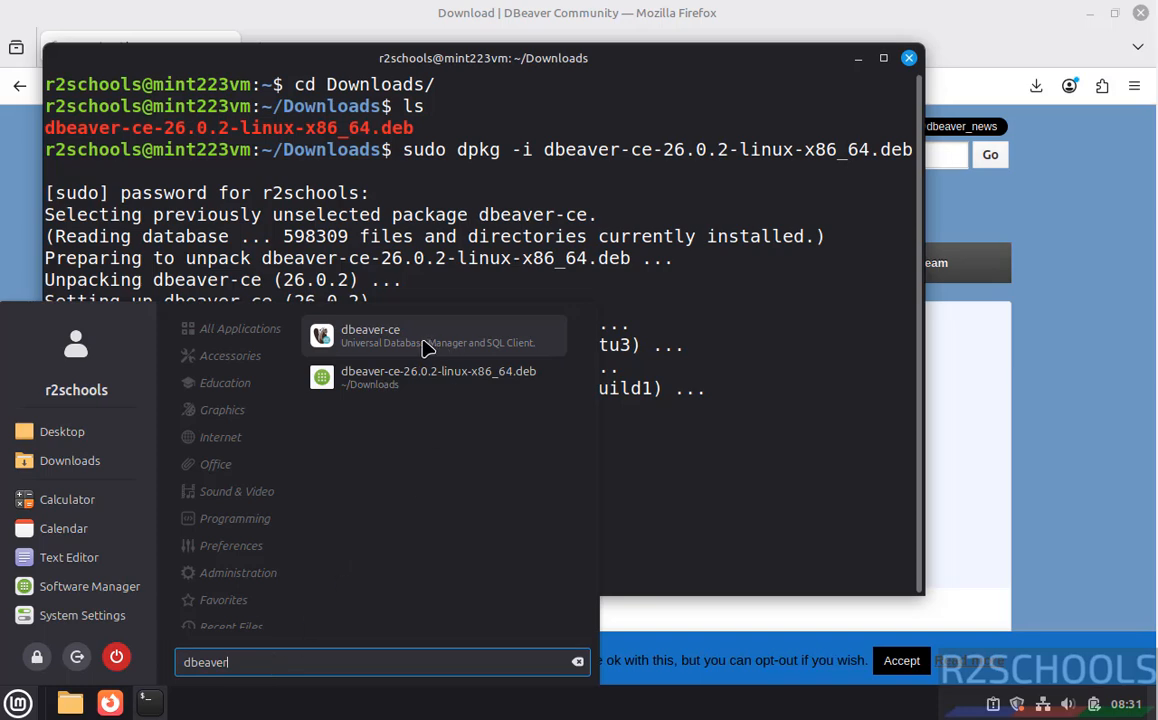
click(424, 347)
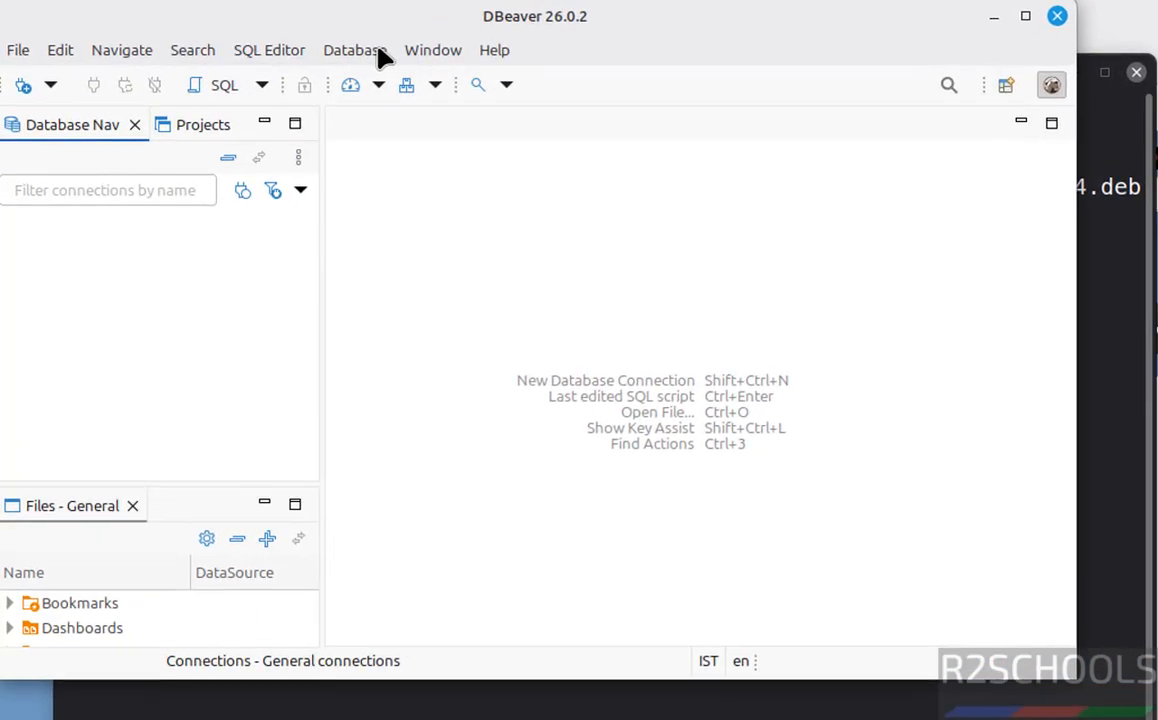
click(308, 45)
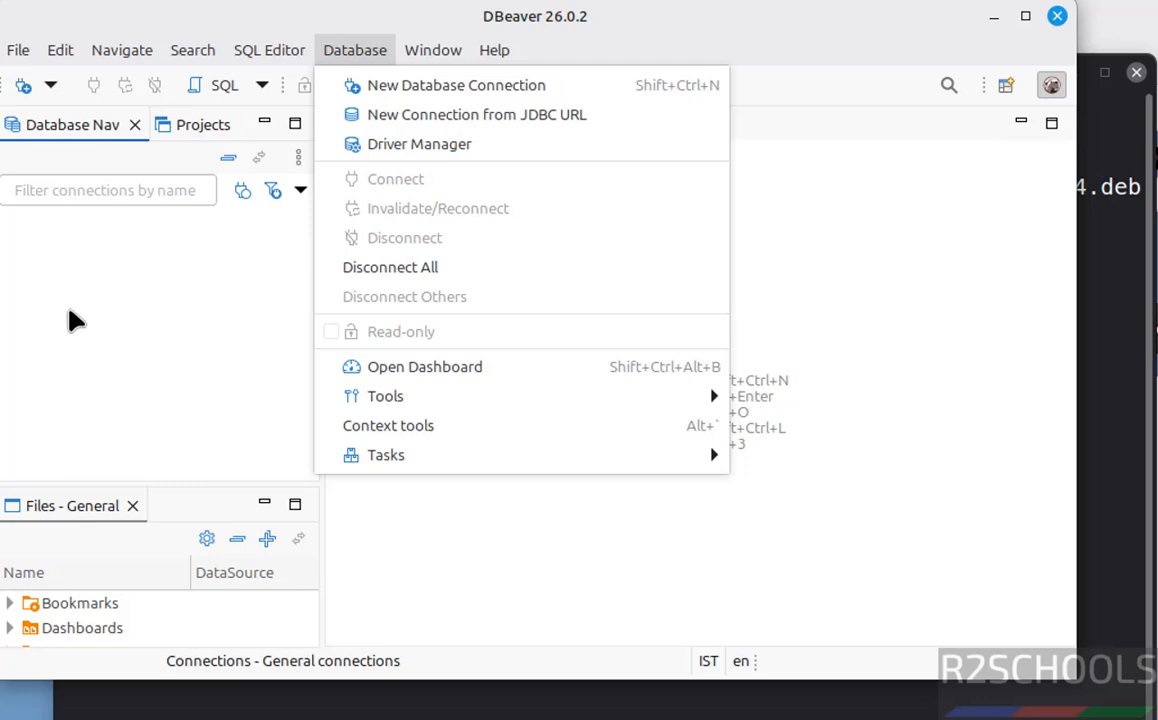
click(23, 88)
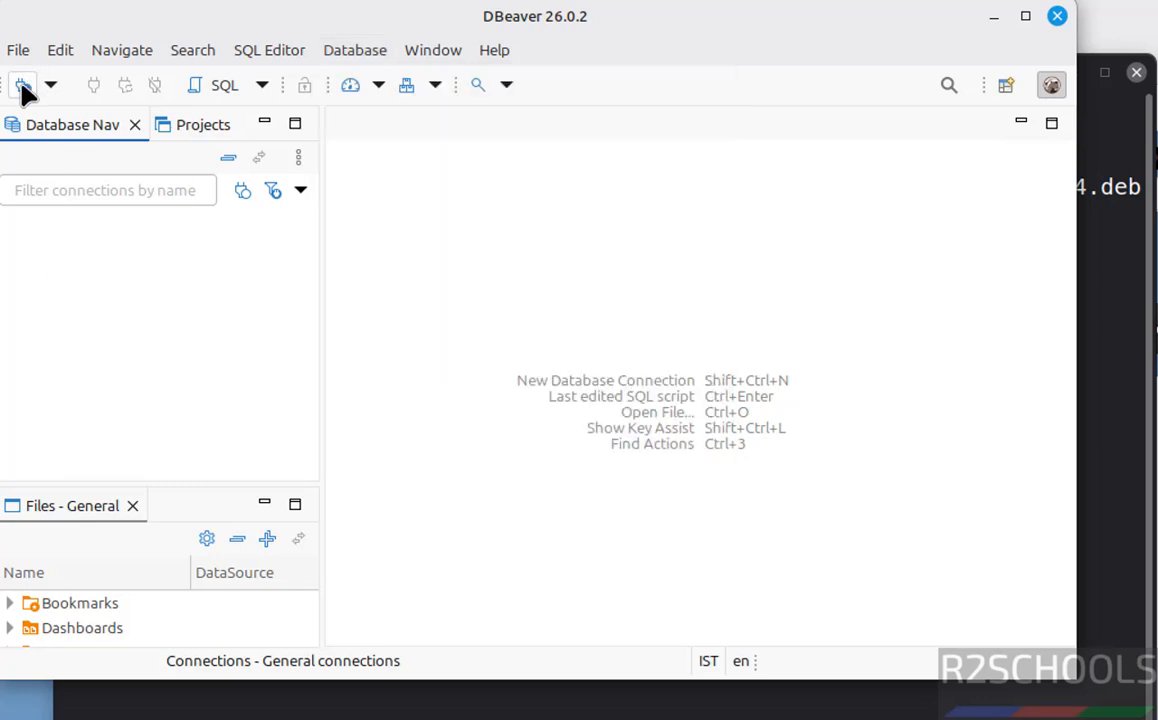
click(23, 88)
- Set up a MySQL connection to localhost database bank with the root password; test fails on public key retrieval
click(680, 230)
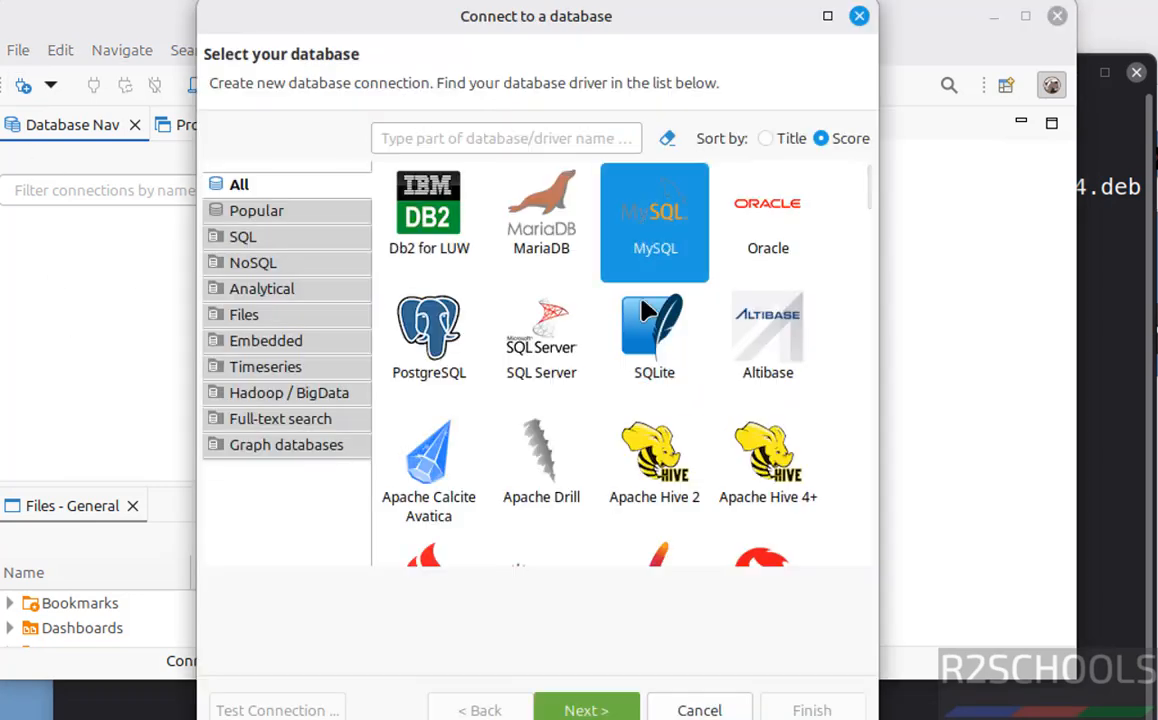
click(586, 710)
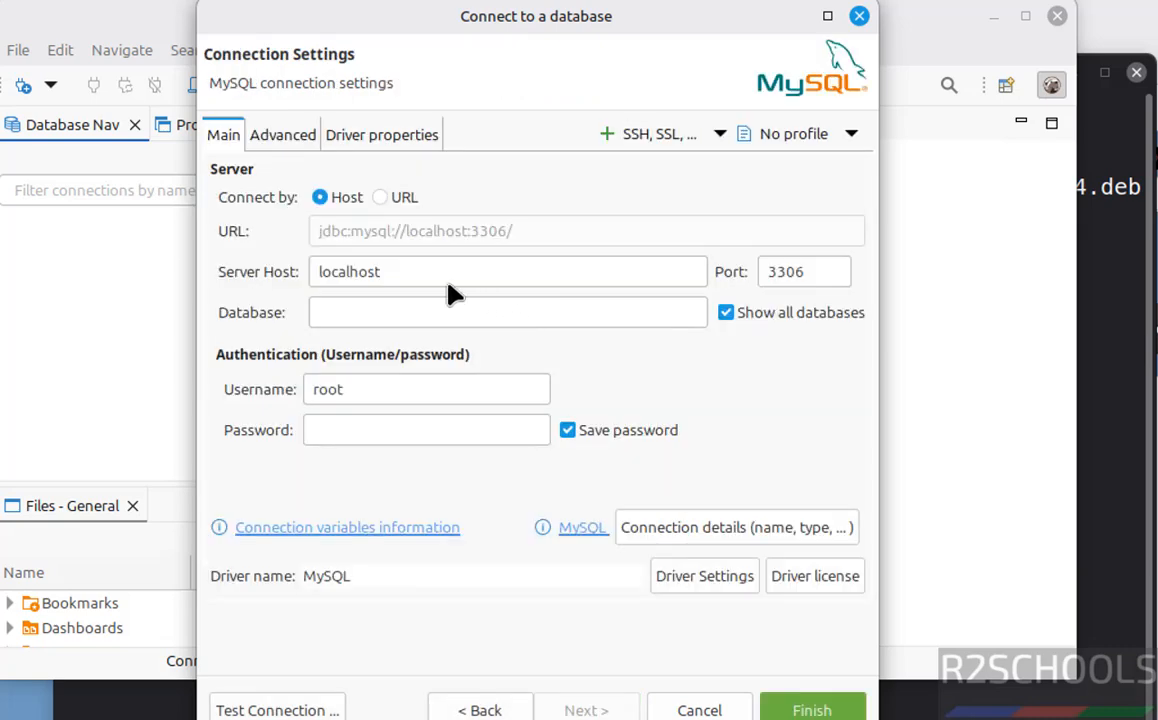
click(408, 272)
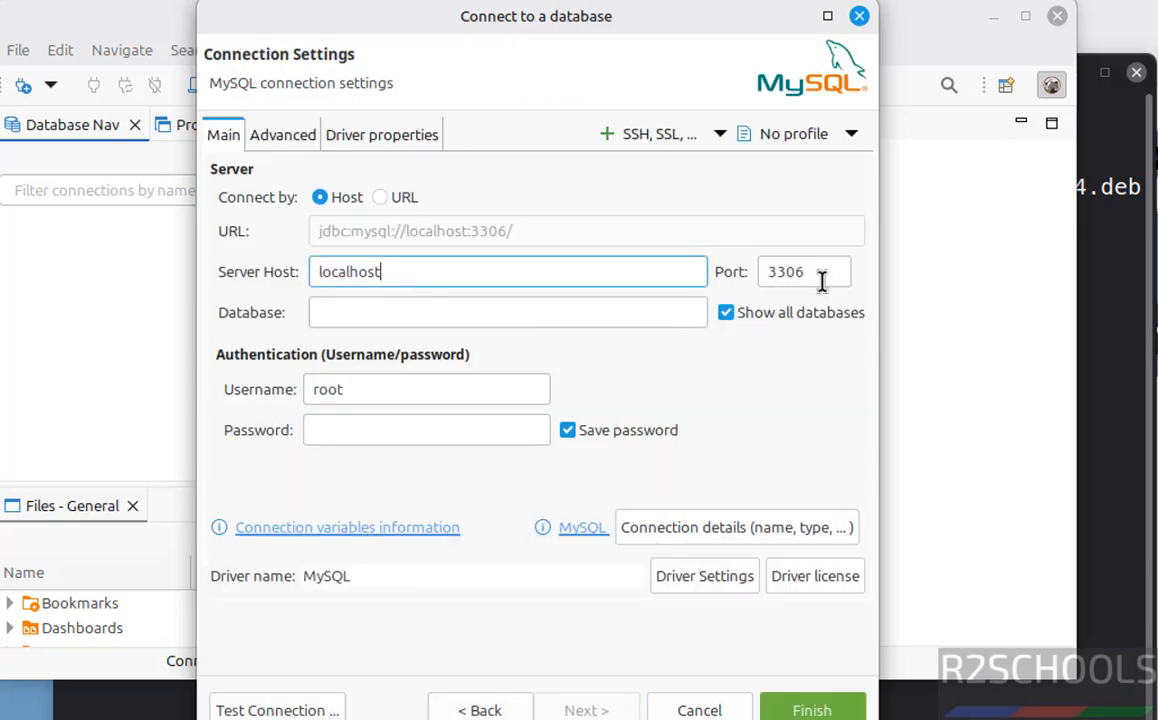
click(351, 316)
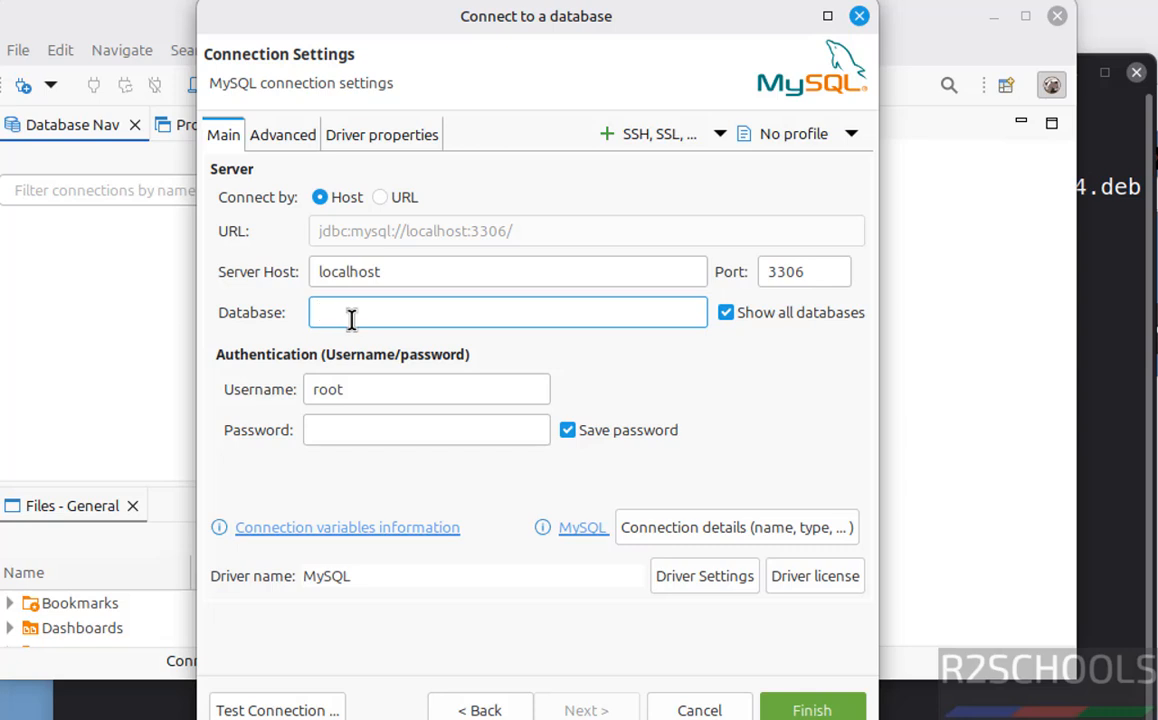
text(bank)
click(357, 441)
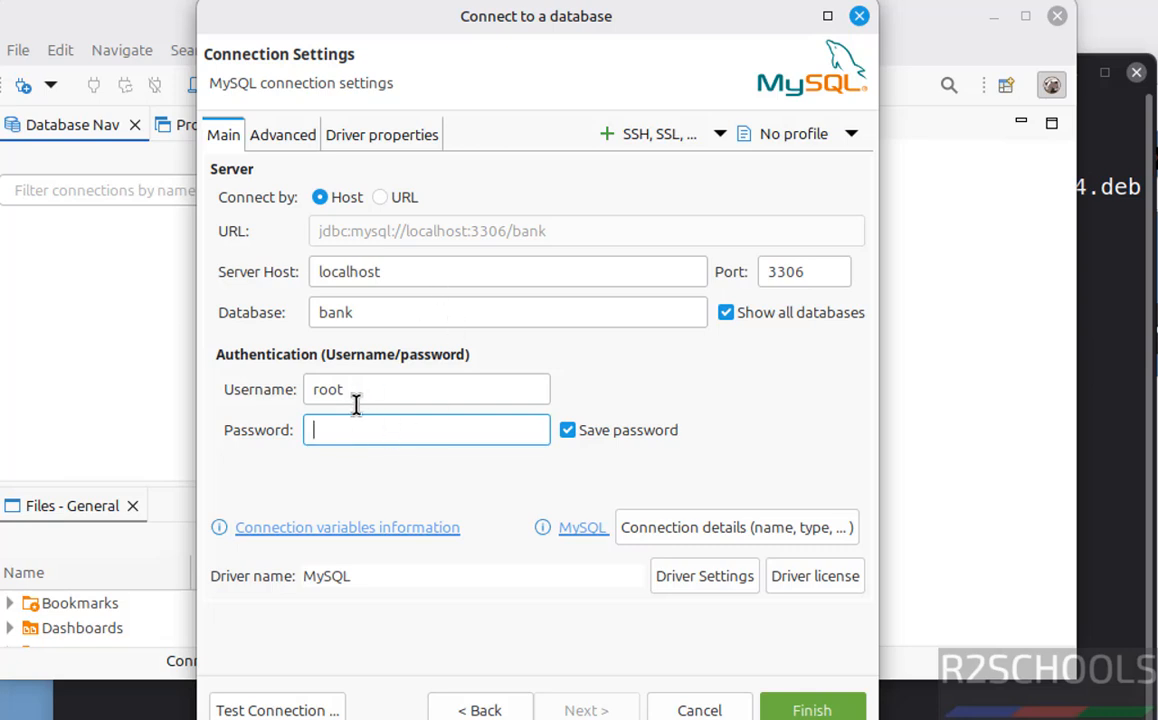
text(•••••••••)
click(290, 710)
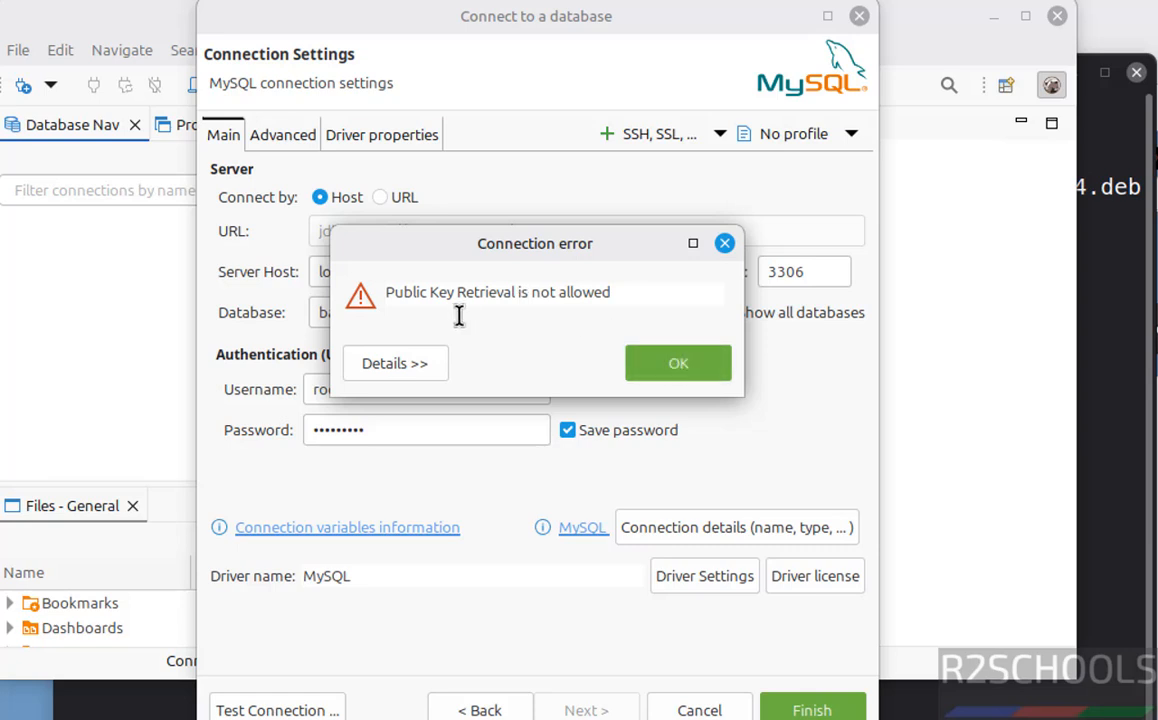
click(657, 364)
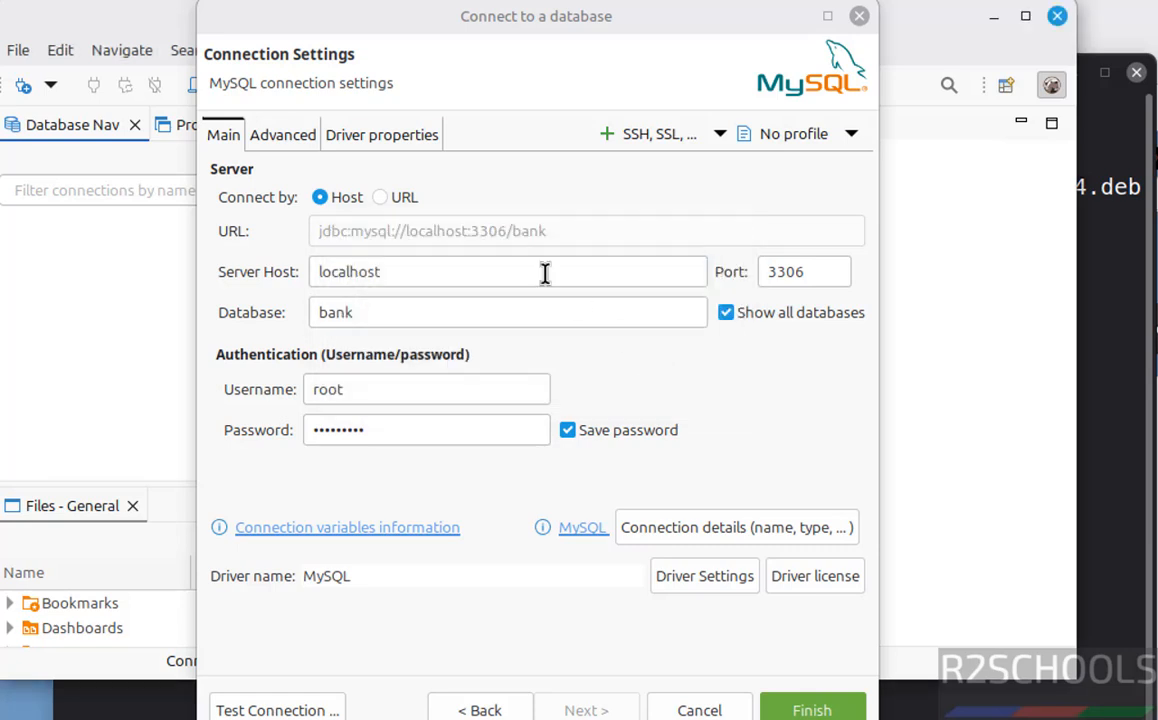
- Set driver property allowPublicKeyRetrieval to TRUE and retest, connecting successfully to MySQL 9.6.0
click(368, 137)
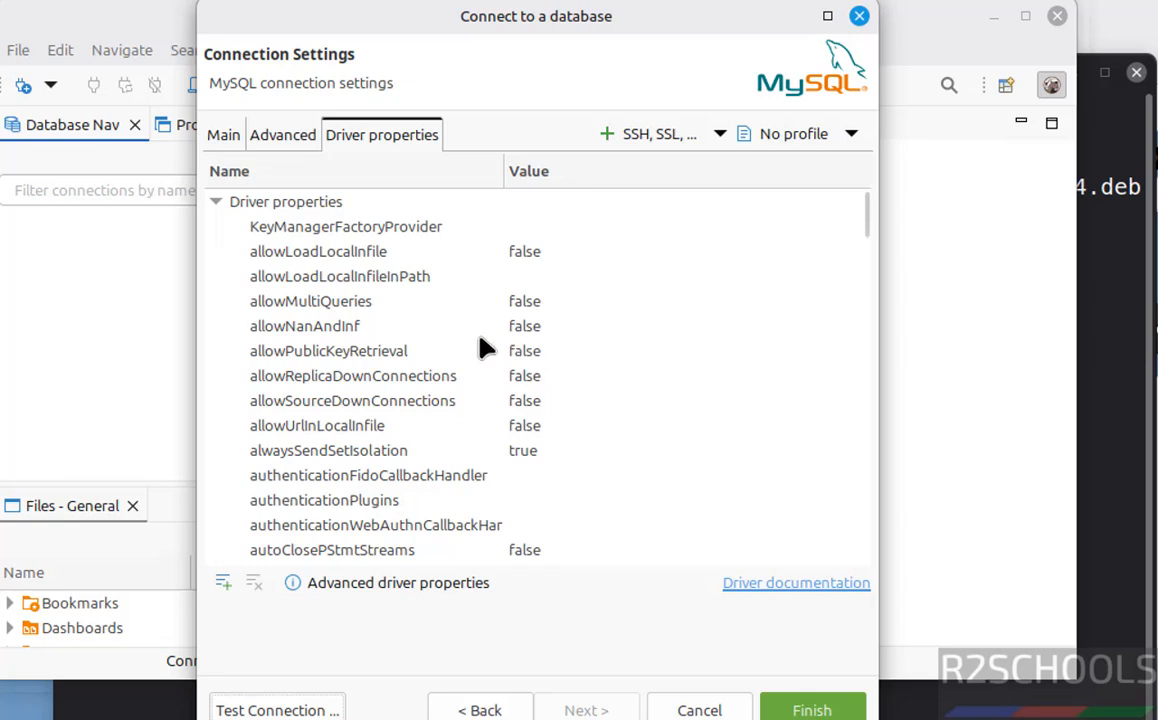
click(530, 351)
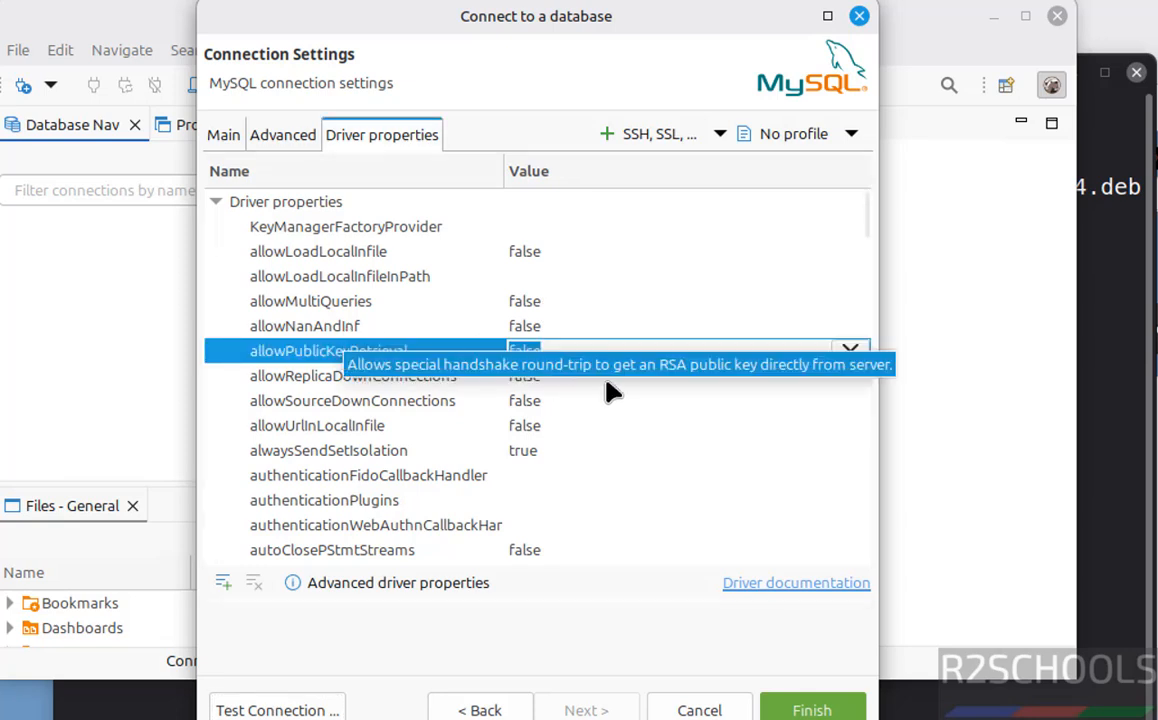
click(850, 352)
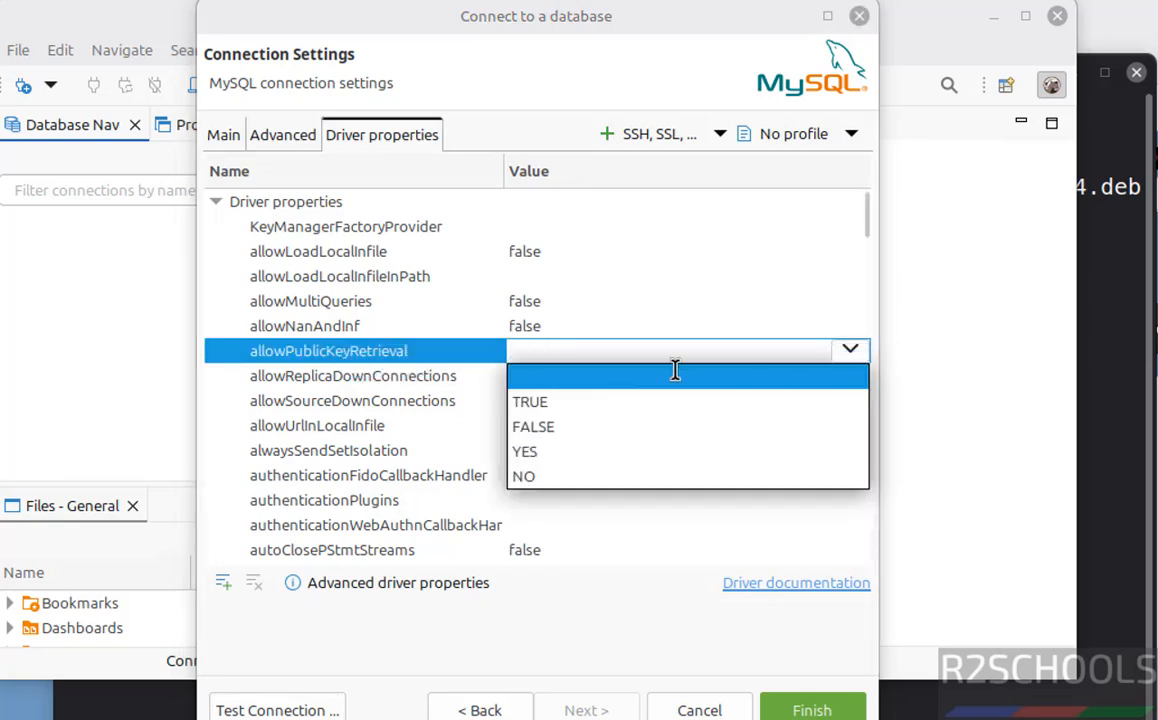
click(528, 400)
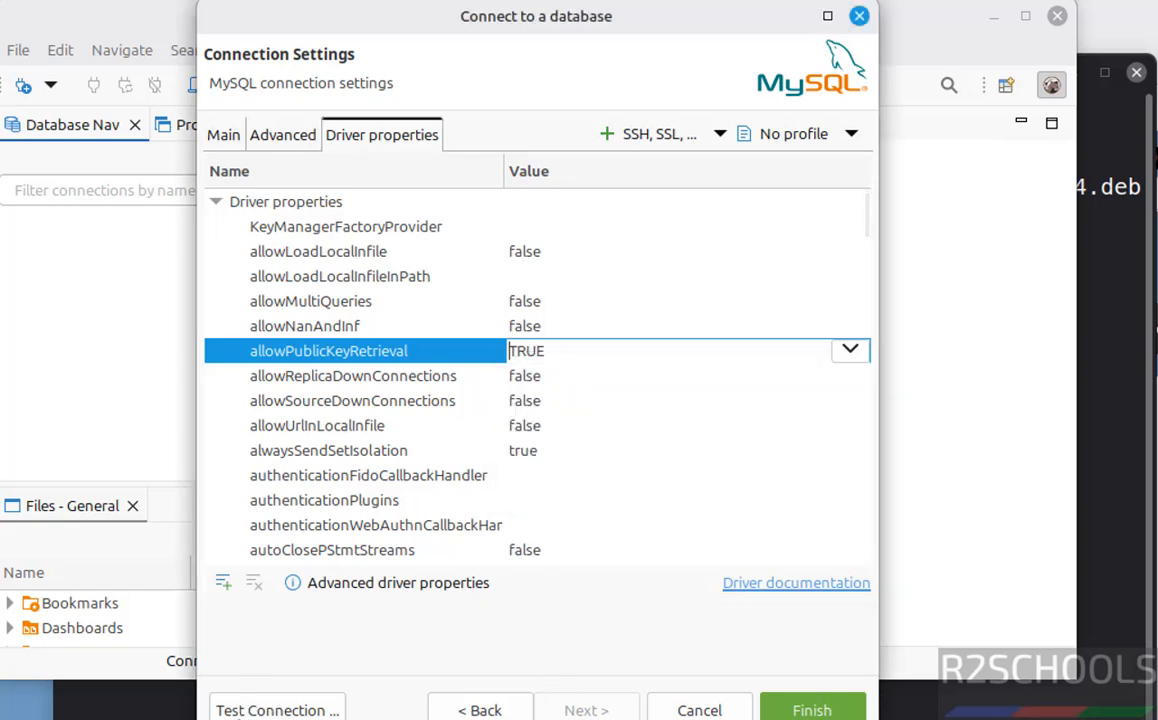
click(262, 706)
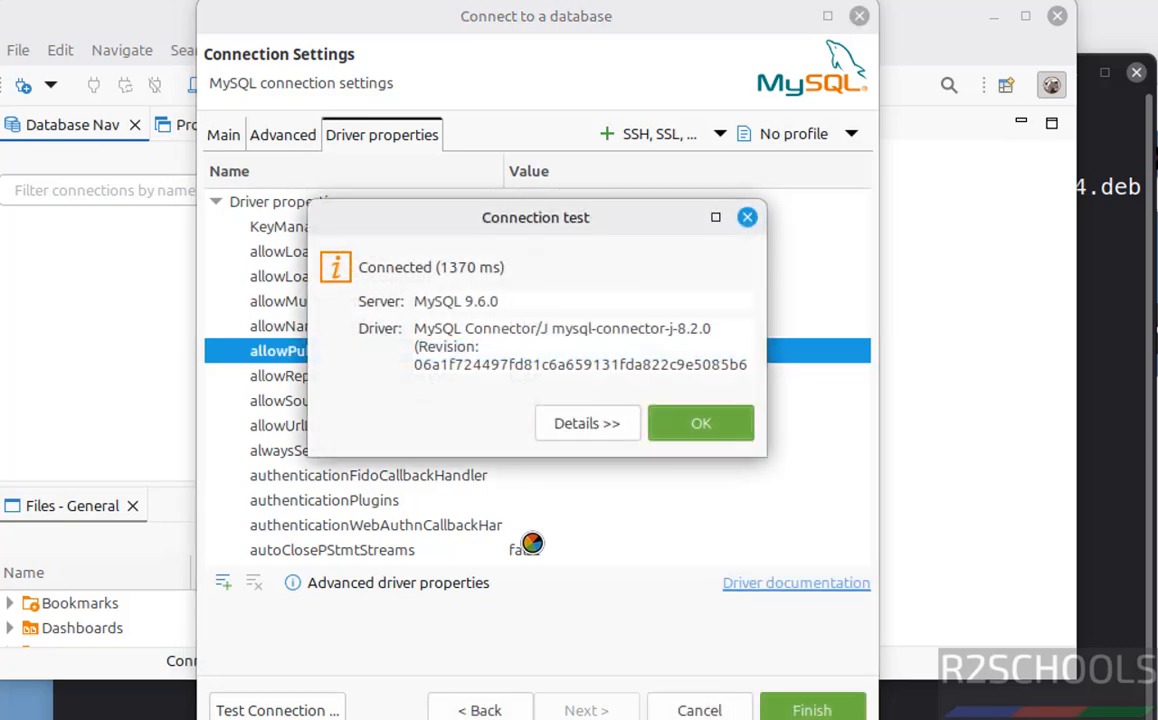
click(697, 425)
- Expand bank's Databases (bank, sys, testdb) and open an SQL console on testdb
click(811, 710)
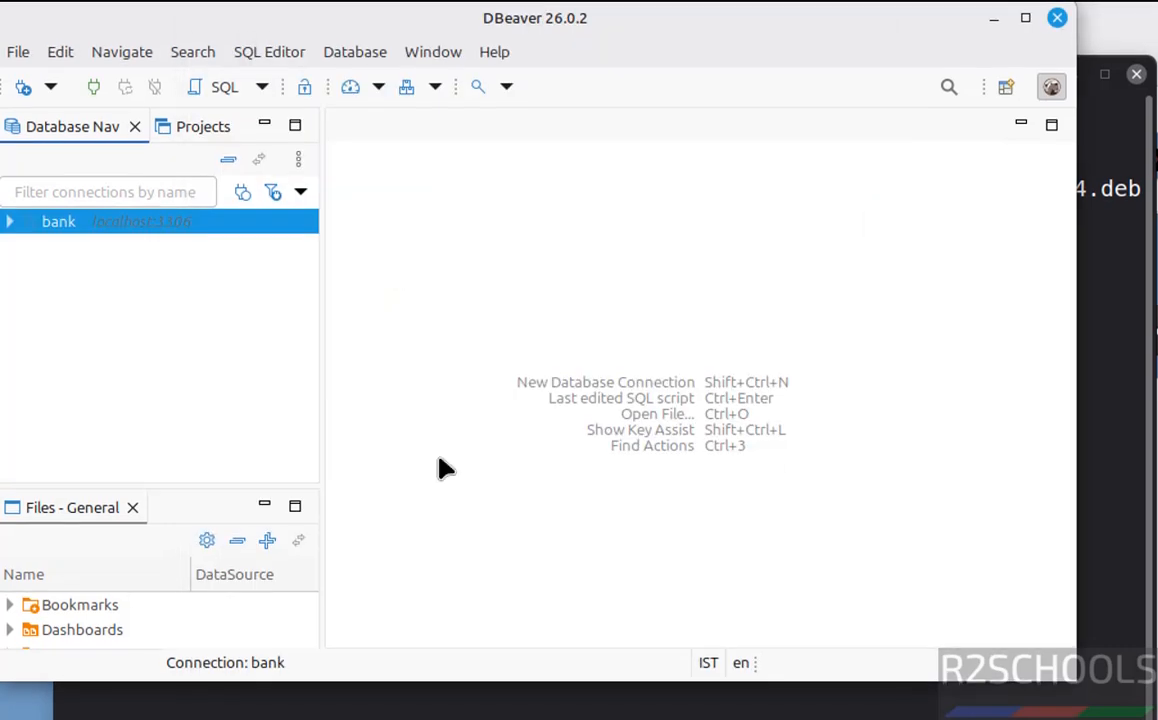
click(10, 221)
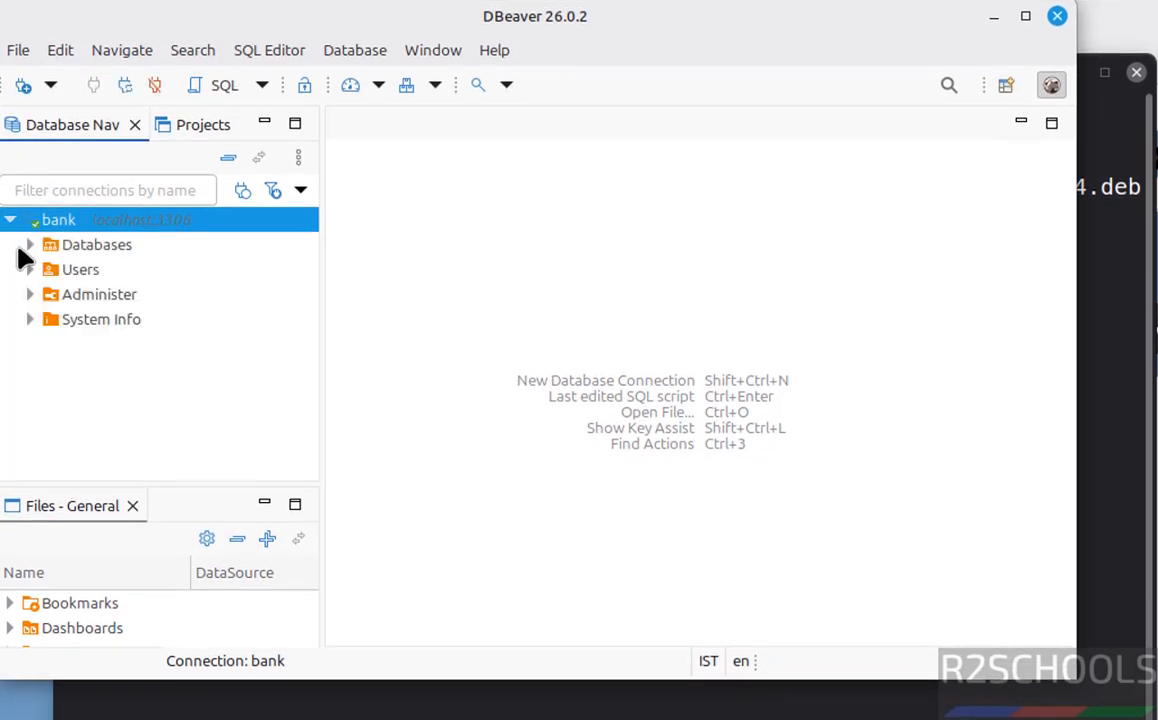
click(30, 249)
click(30, 246)
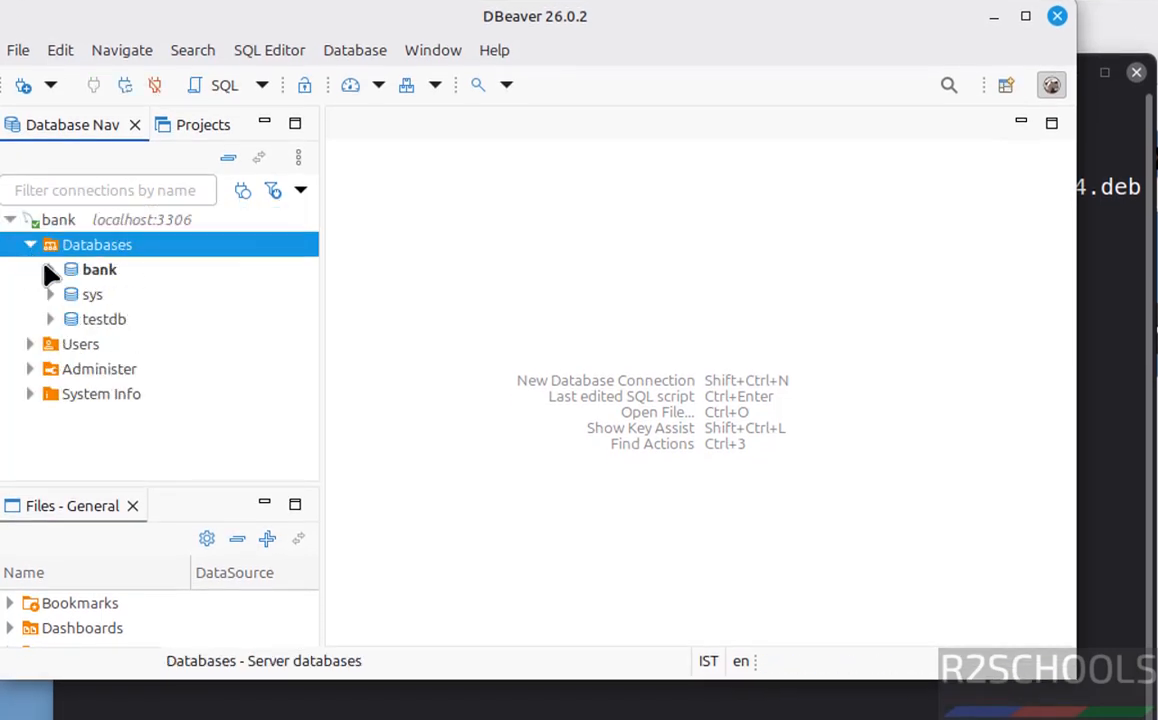
right_click(103, 321)
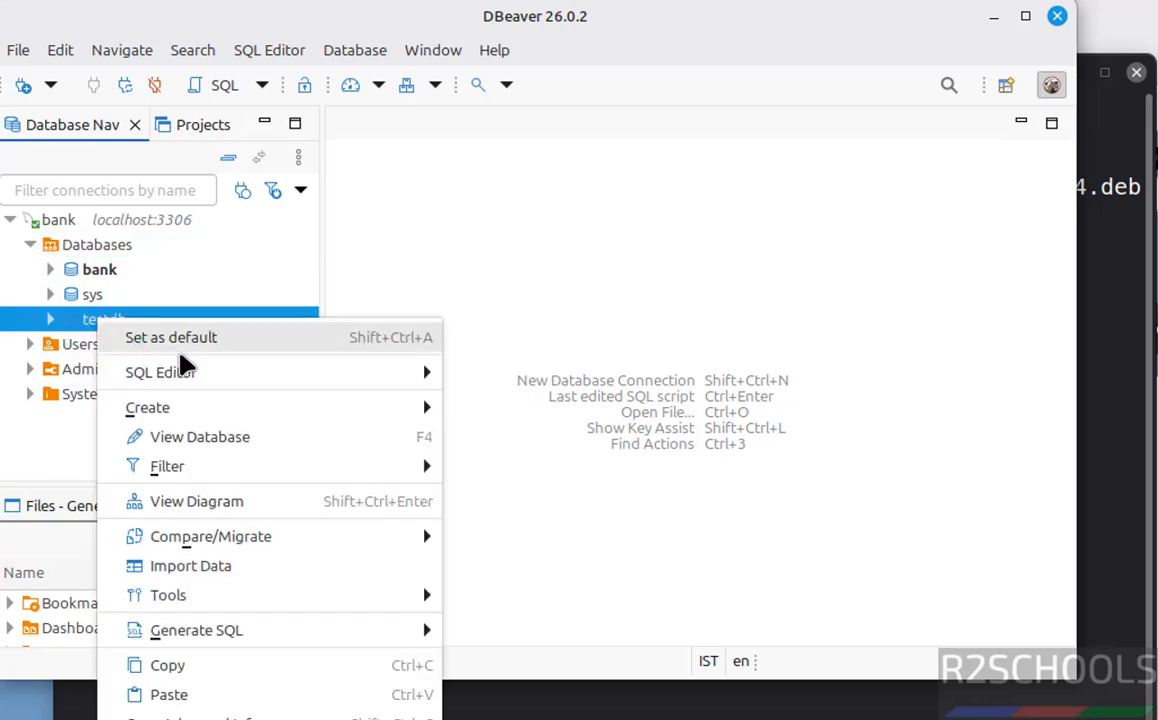
mouse_move(190, 372)
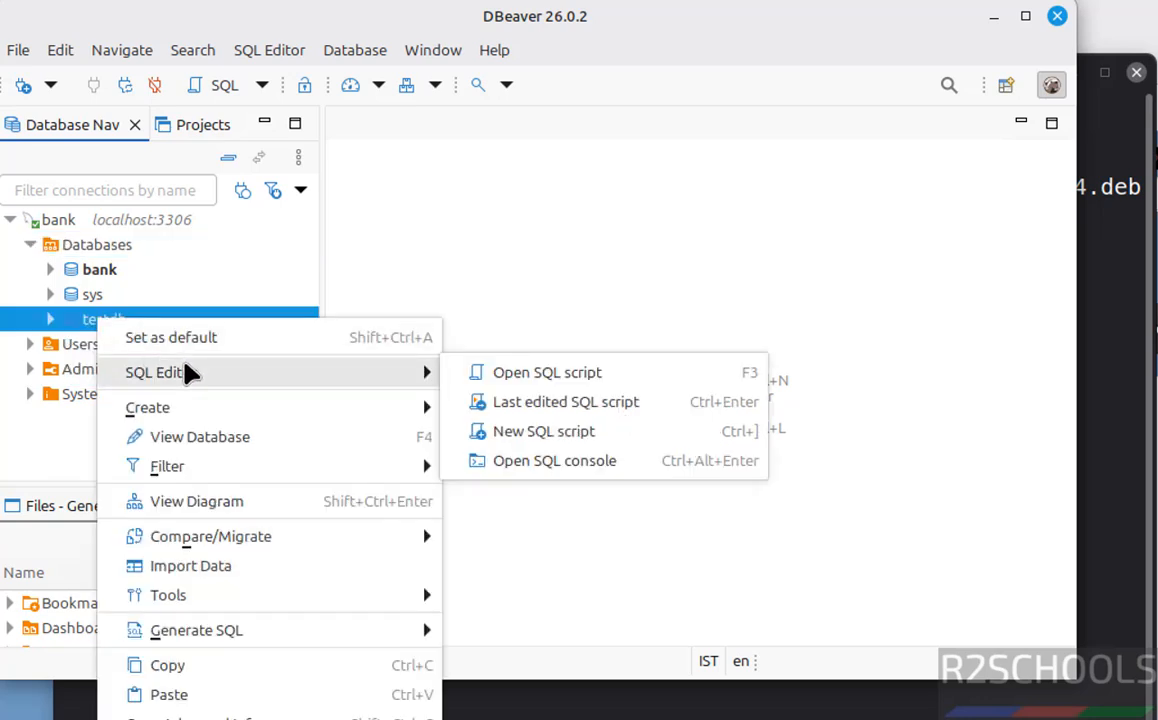
click(505, 466)
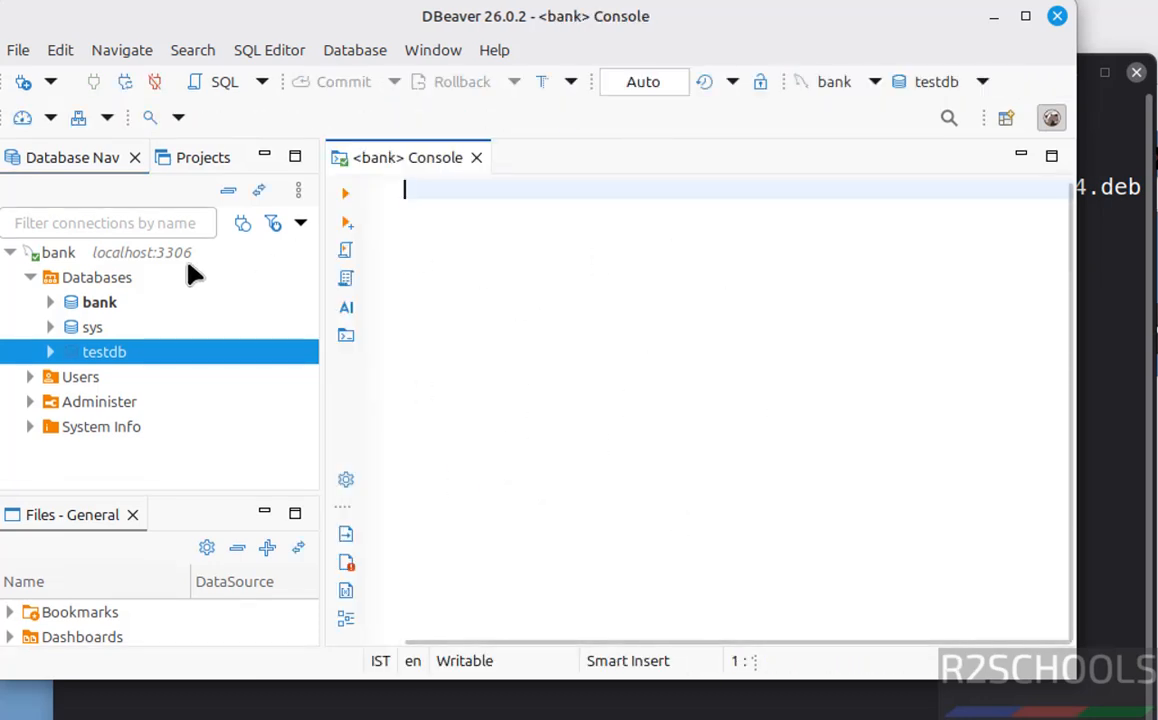
- Look over the Databases and Users menus, expand the four user accounts, then collapse bank
right_click(86, 284)
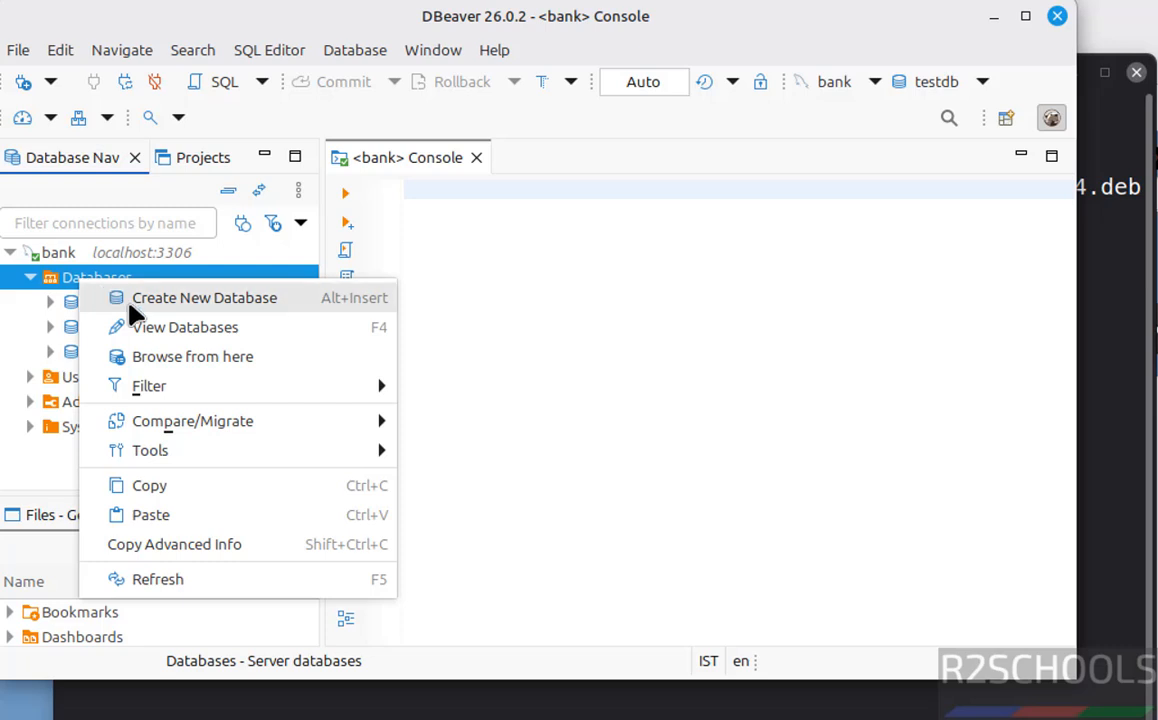
click(641, 354)
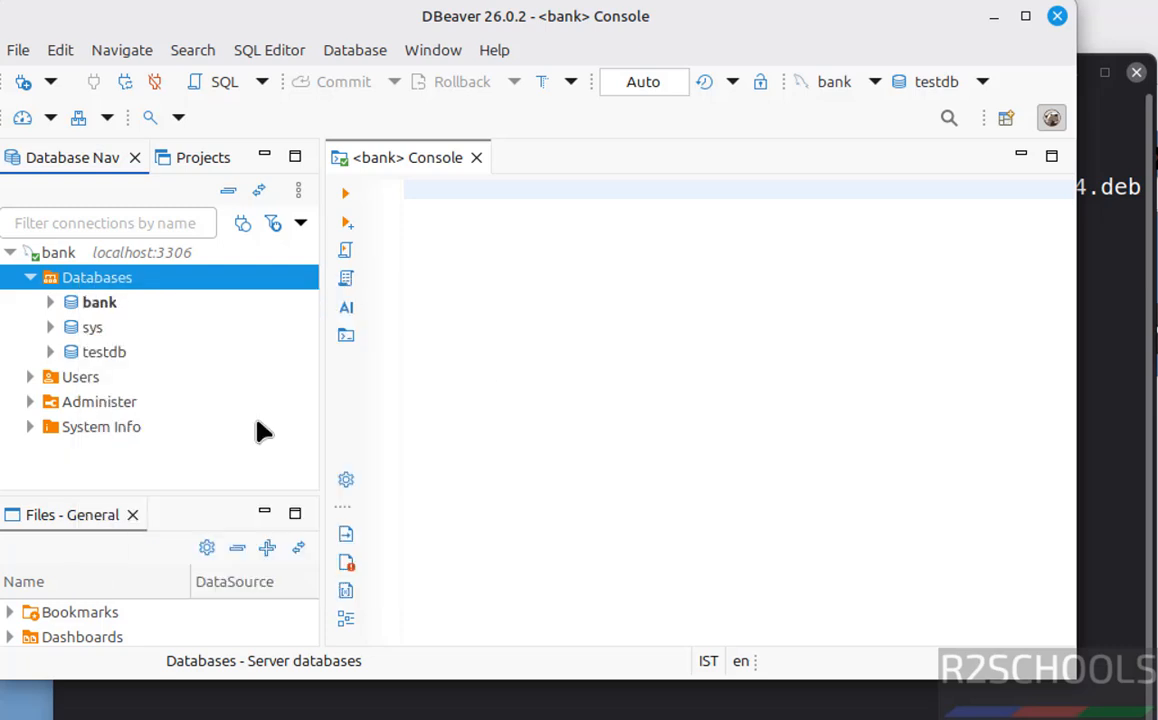
click(32, 379)
click(79, 384)
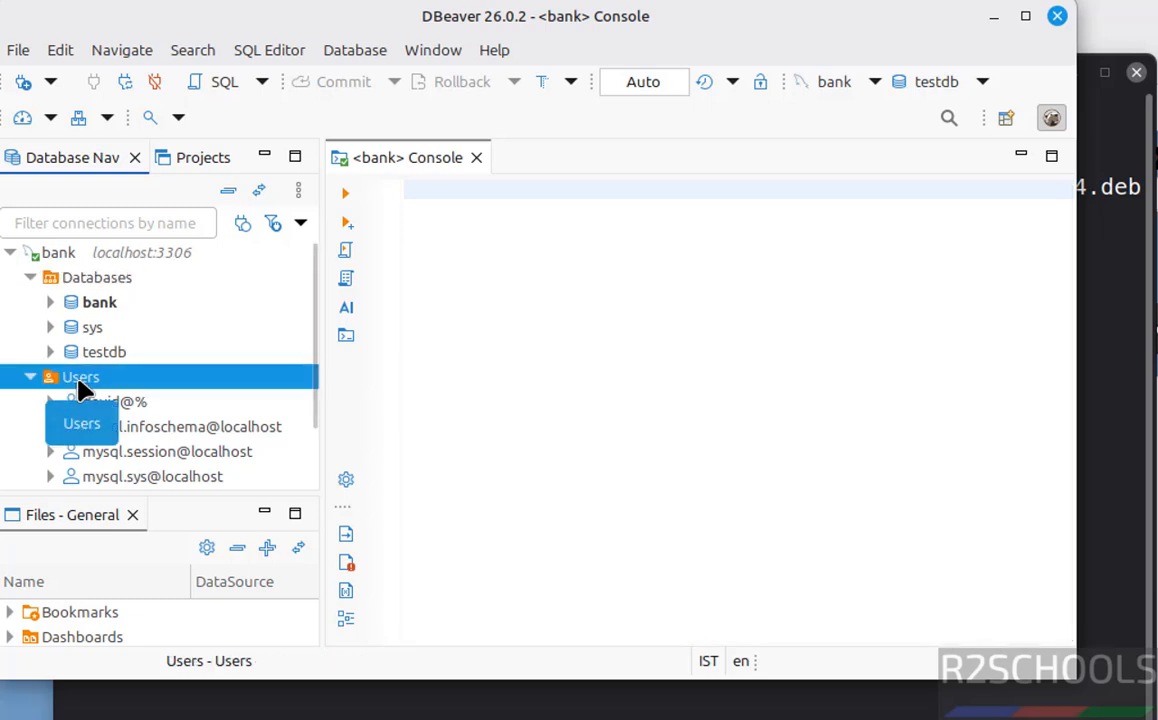
right_click(79, 386)
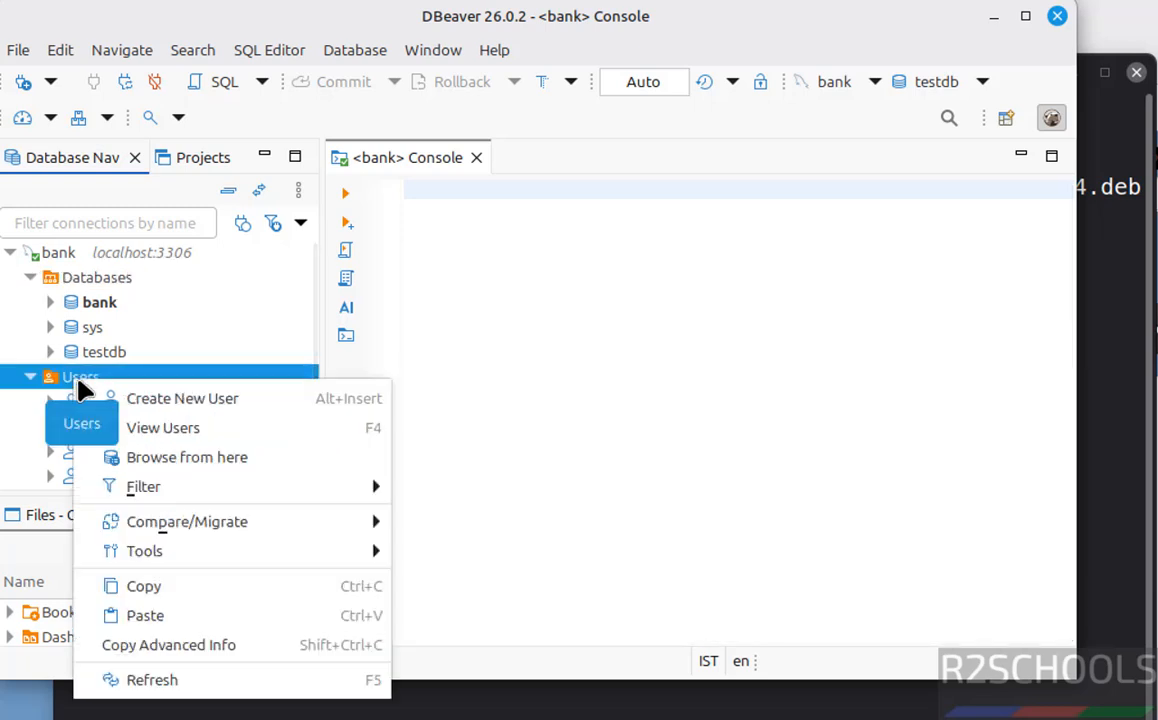
click(696, 340)
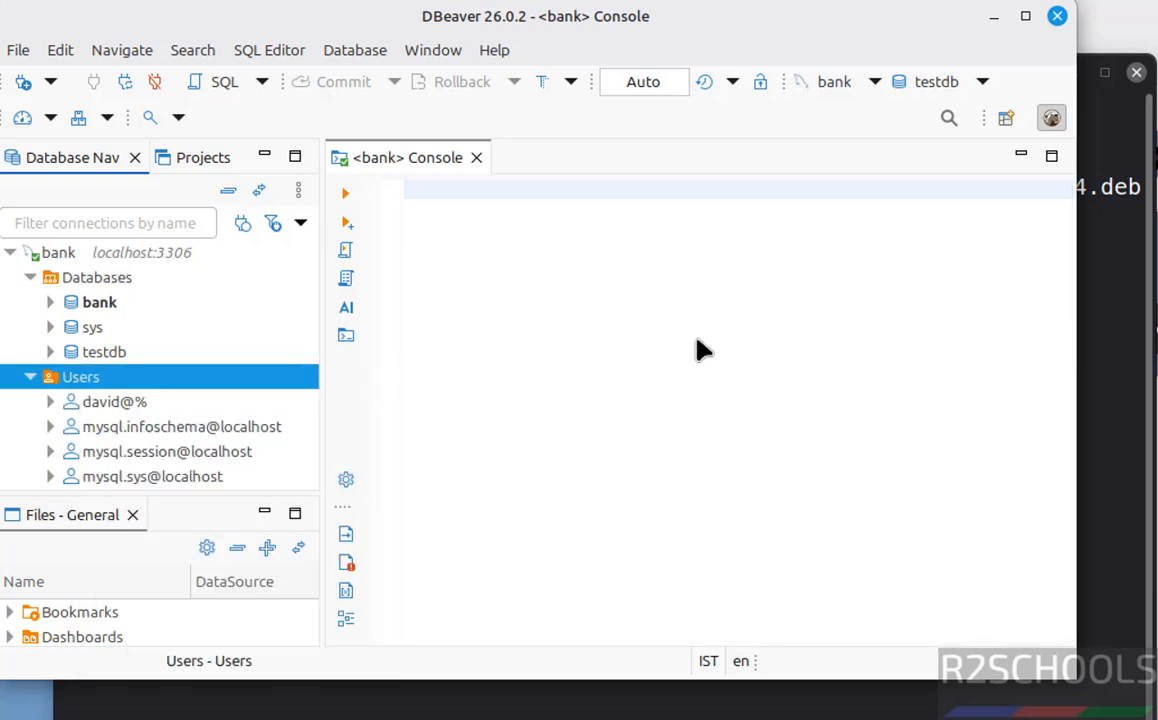
click(11, 253)
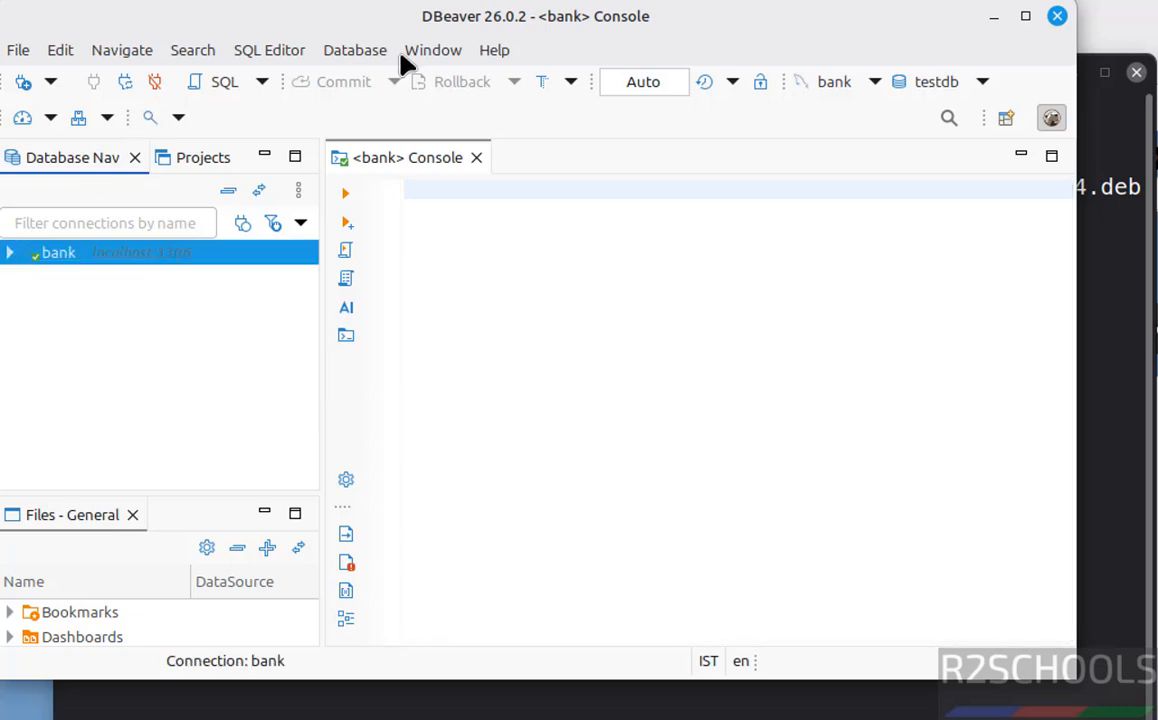
- Start a new PostgreSQL connection from the Database menu
click(360, 52)
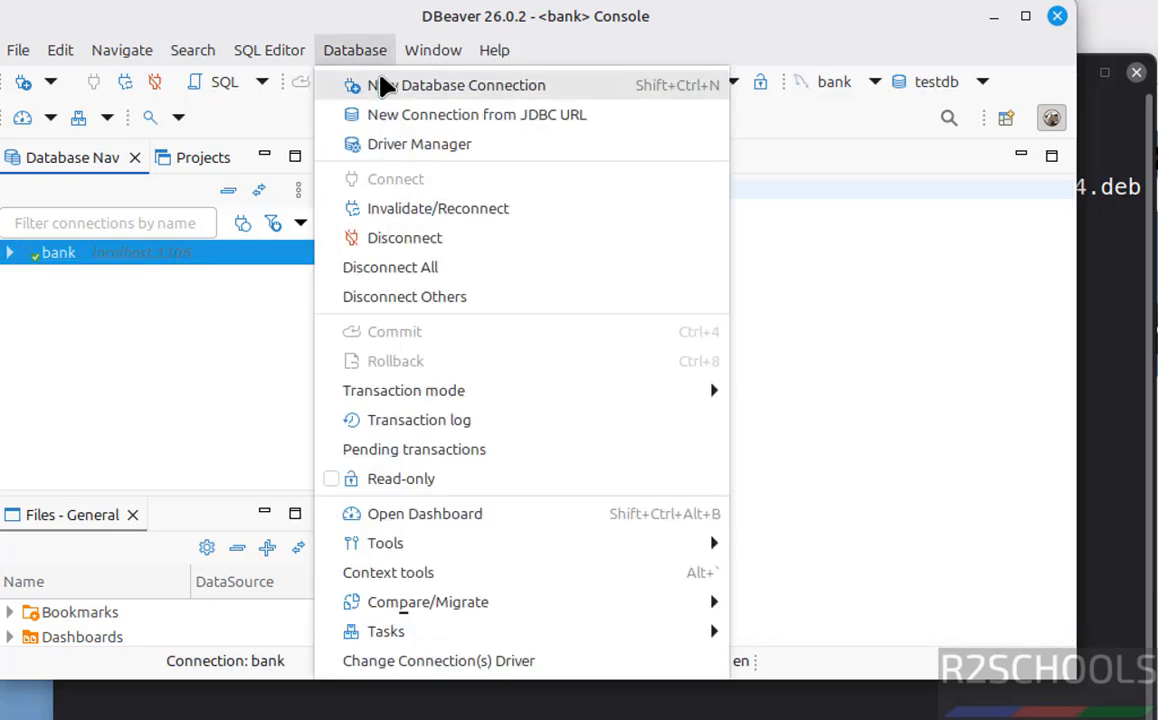
click(383, 85)
click(429, 335)
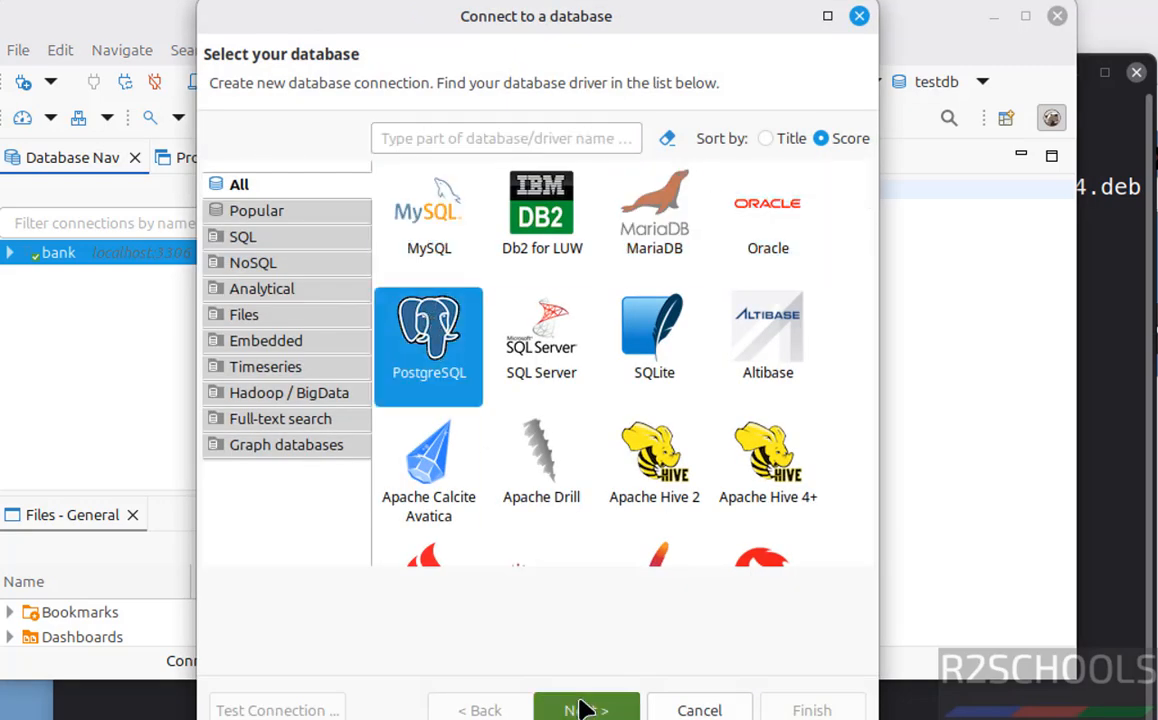
click(583, 710)
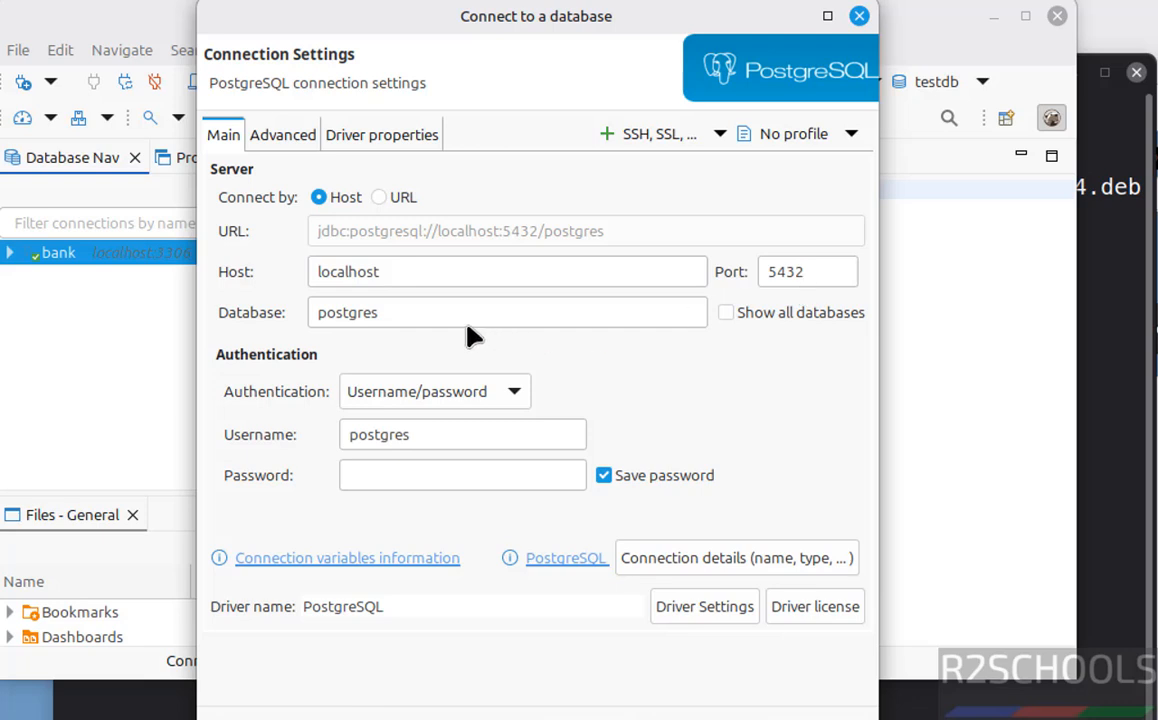
- Enter the postgres password, enable Show all databases, test successfully against PostgreSQL 18.3, and finish
click(415, 487)
text(1234)
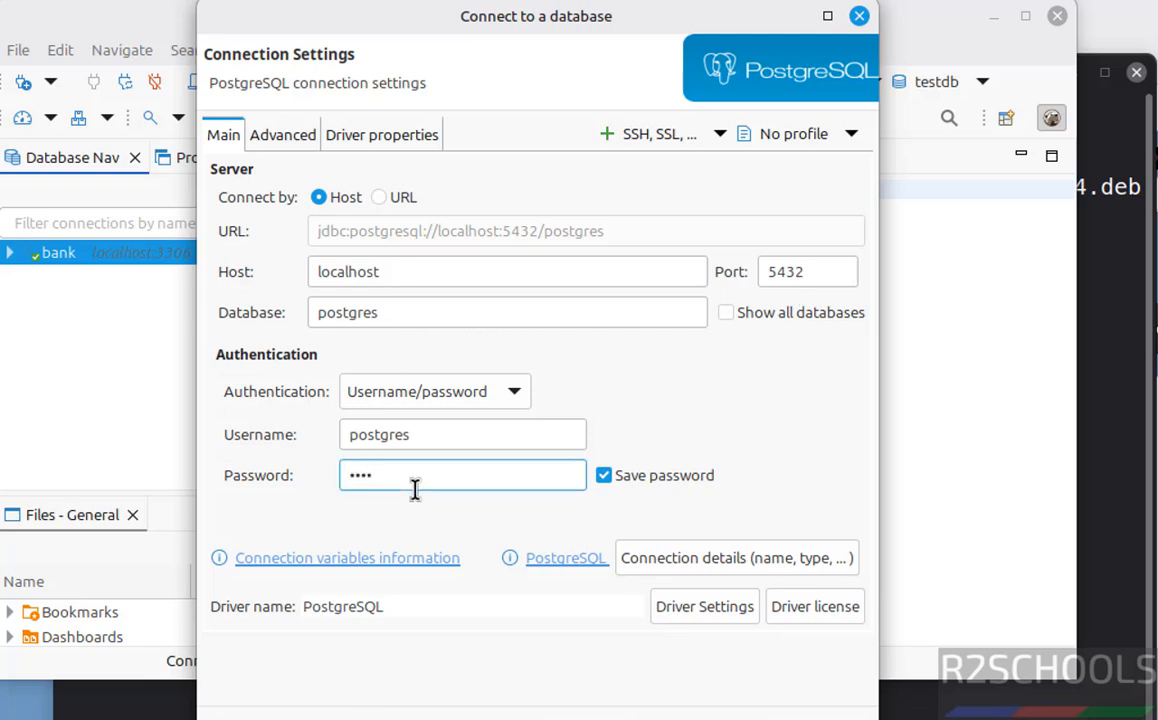
text(56789)
click(727, 312)
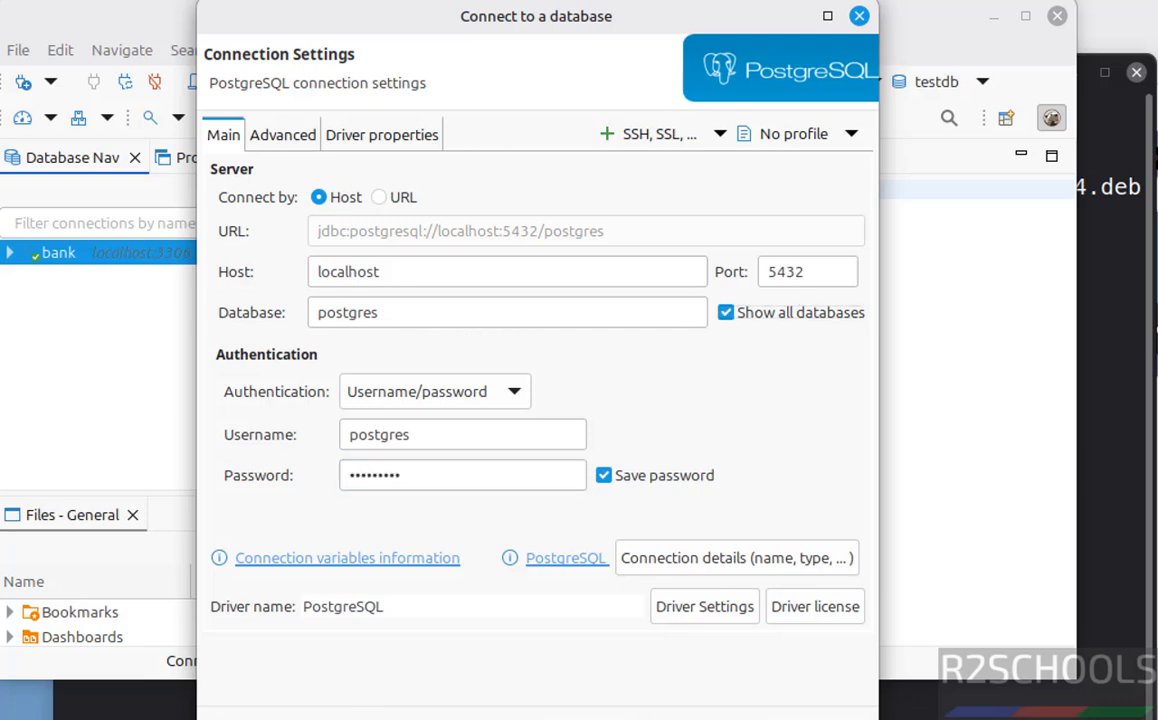
click(280, 714)
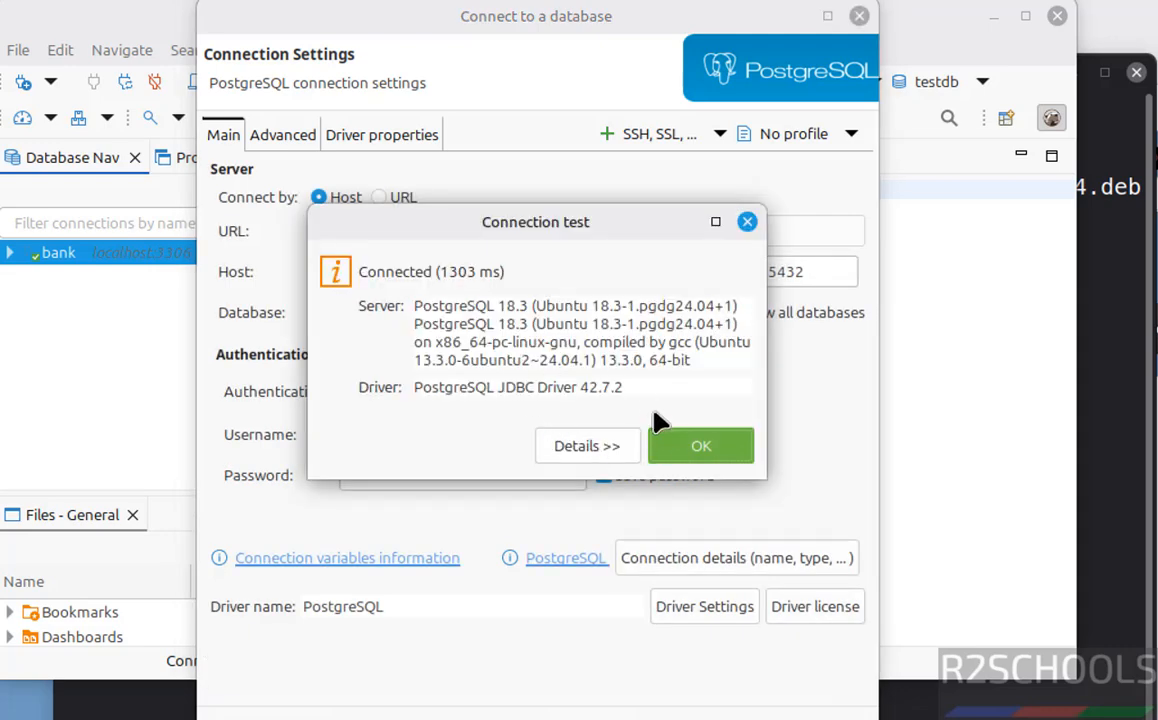
click(700, 452)
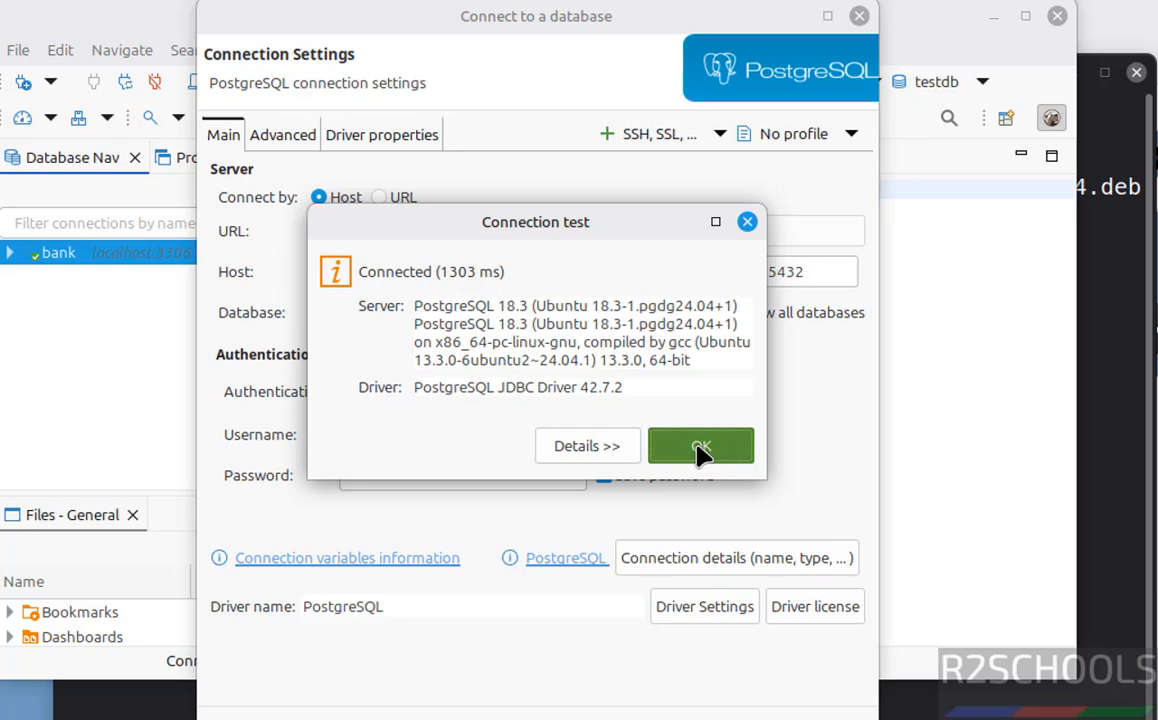
click(700, 452)
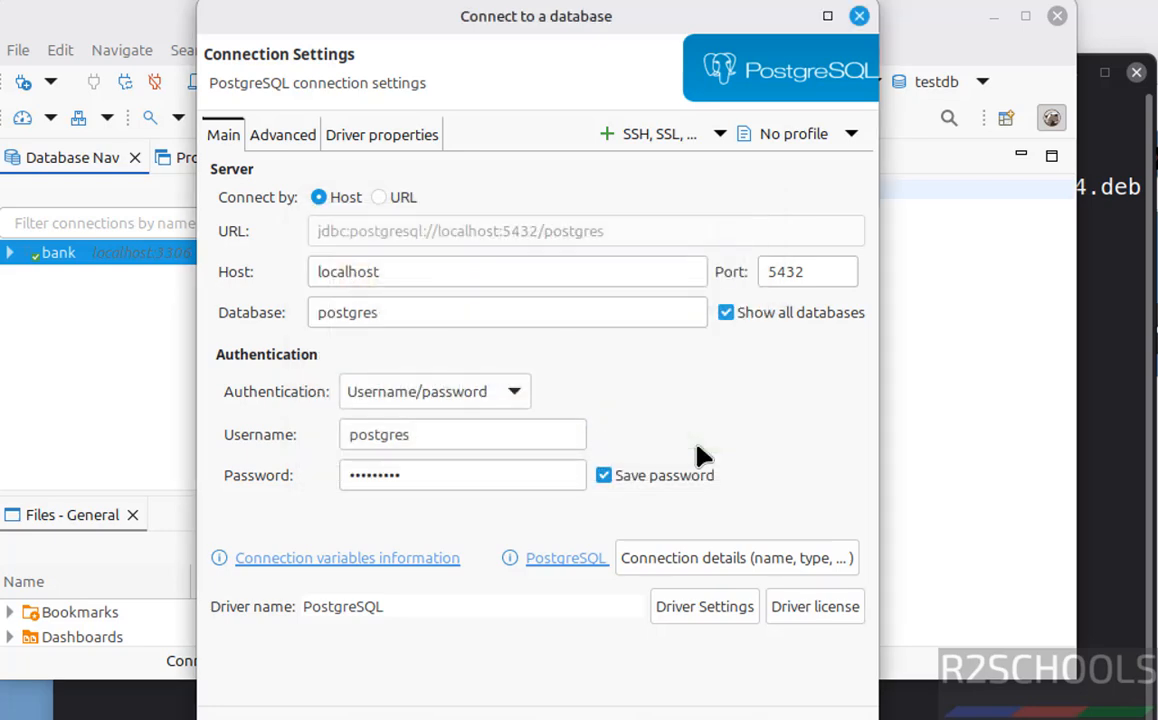
key(Return)
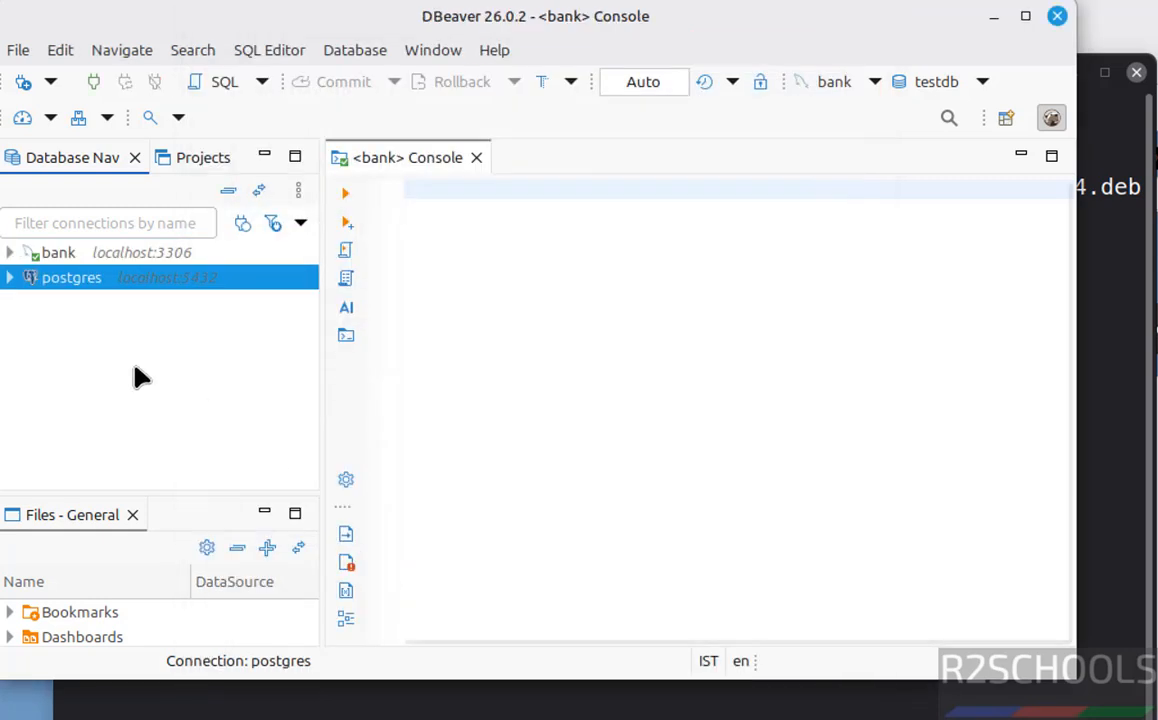
- Expand postgres's Databases to list bank, postgres and testdb, then return to the Terminal
click(9, 277)
click(28, 303)
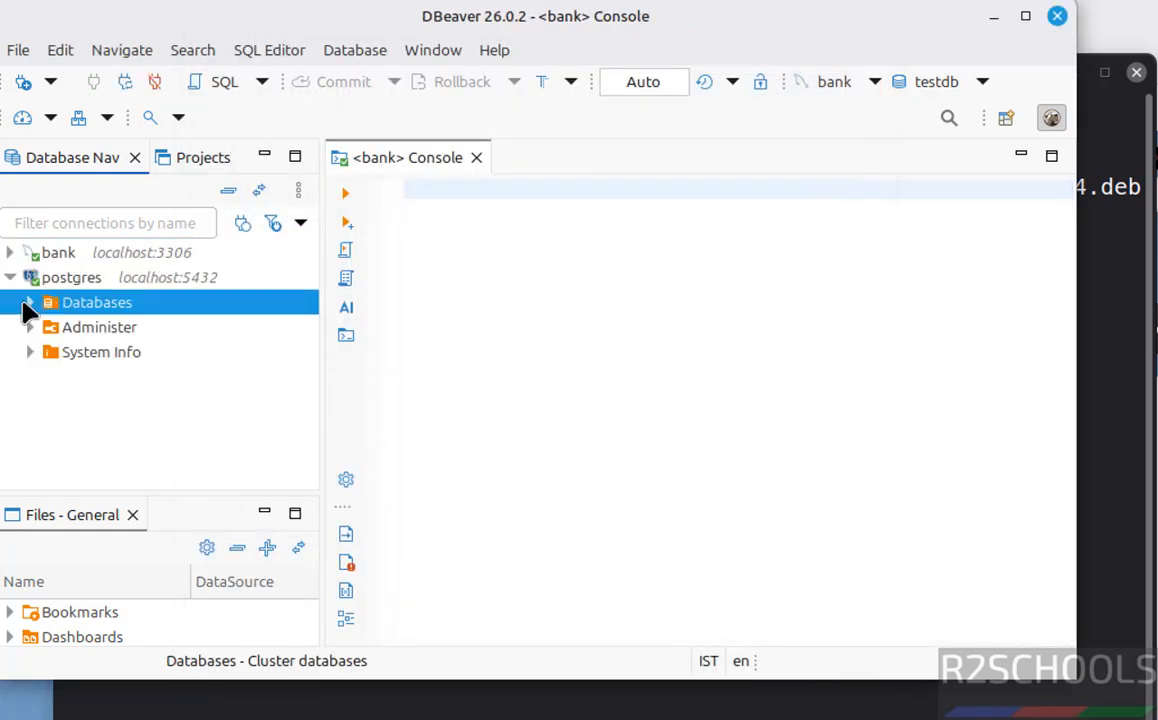
click(30, 303)
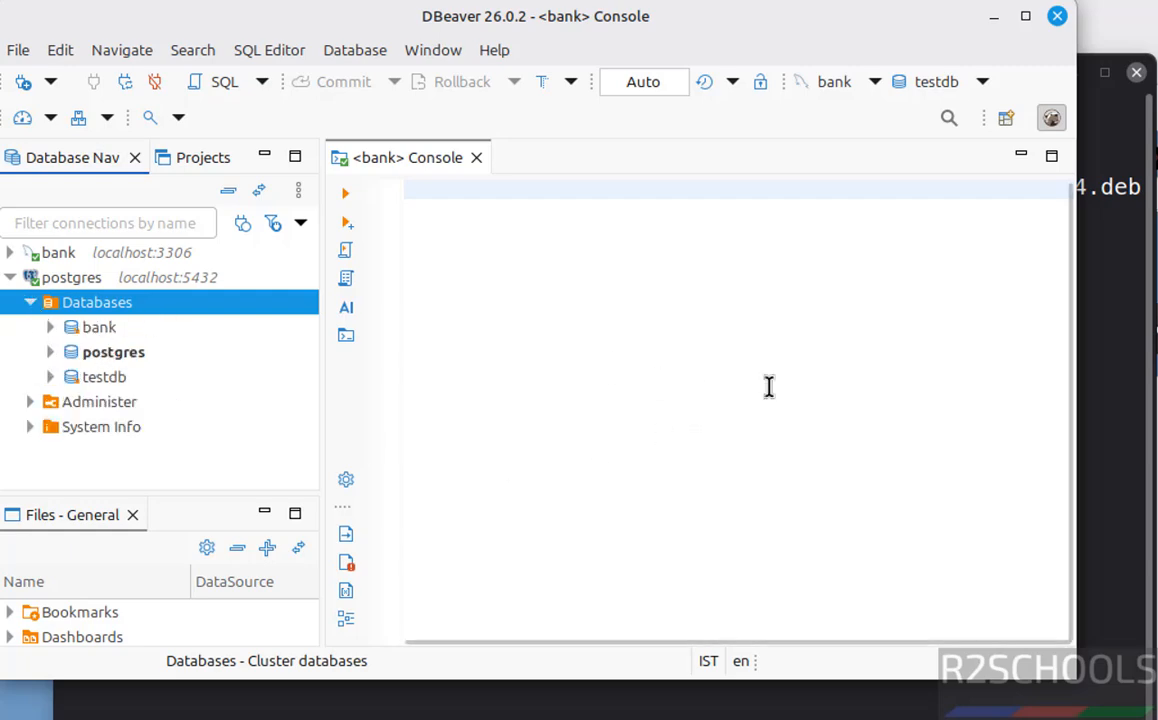
click(1117, 474)
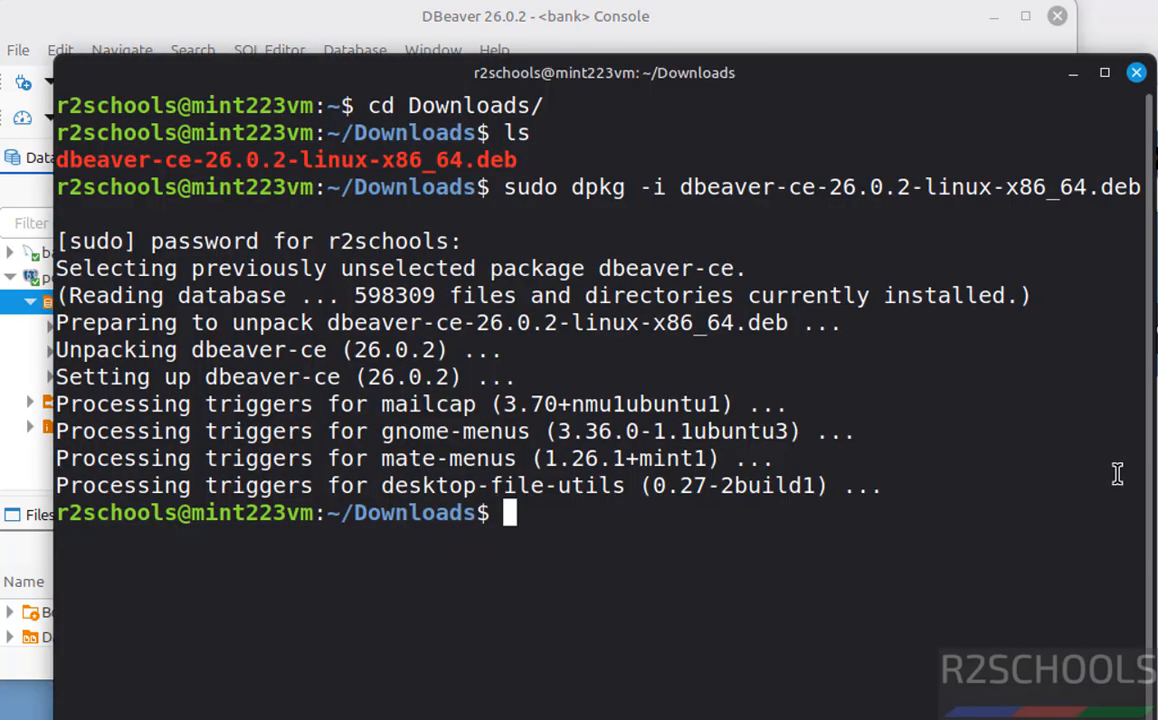
- Delete dbeaver-ce-26.0.2-linux-x86_64.deb with rm, listing Downloads before and after to confirm it's empty
text(ls)
key(Return)
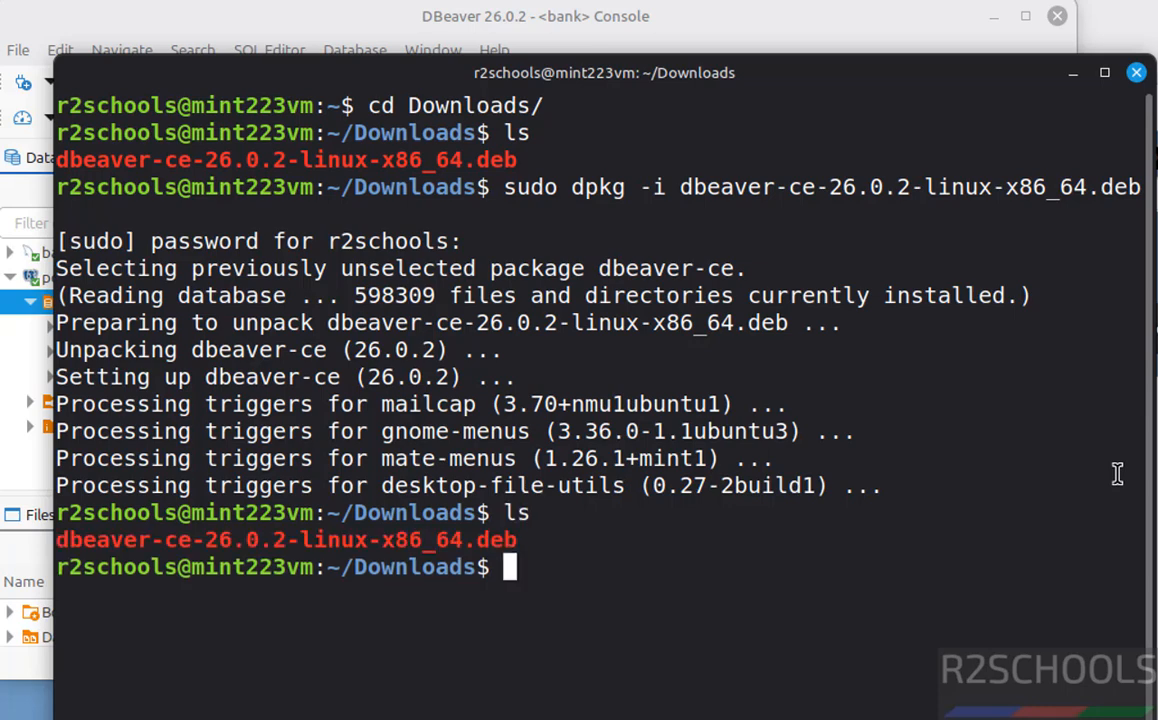
text(rm )
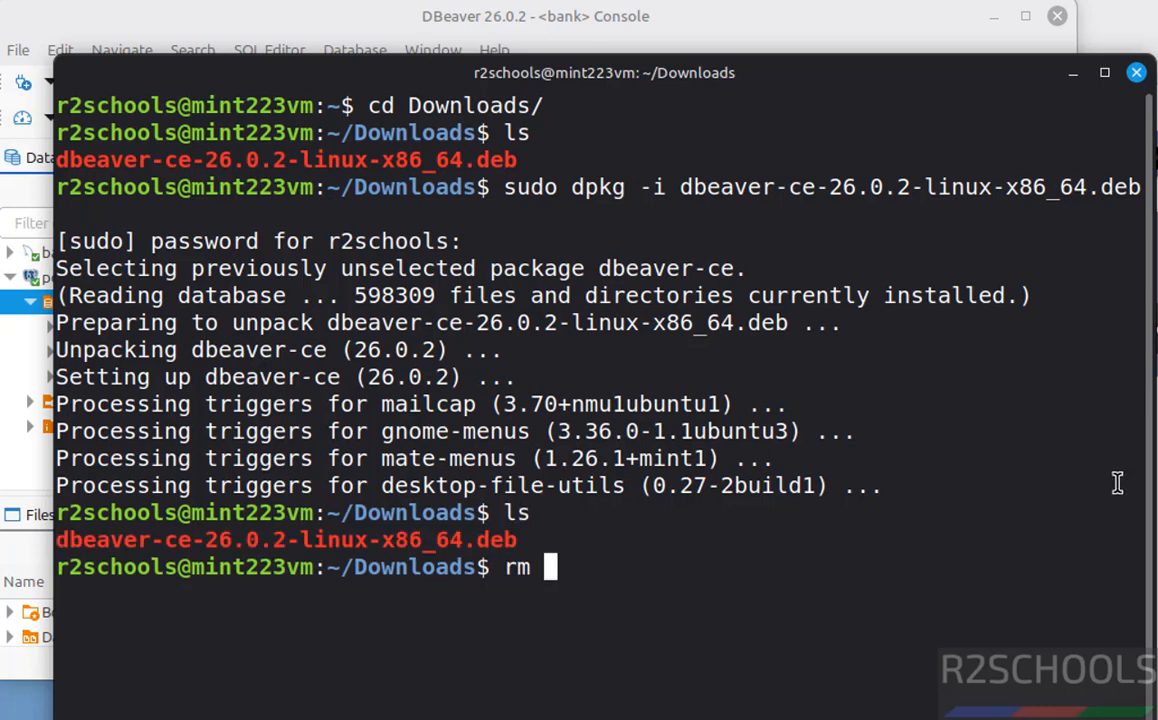
text(dbe)
key(Tab)
key(Return)
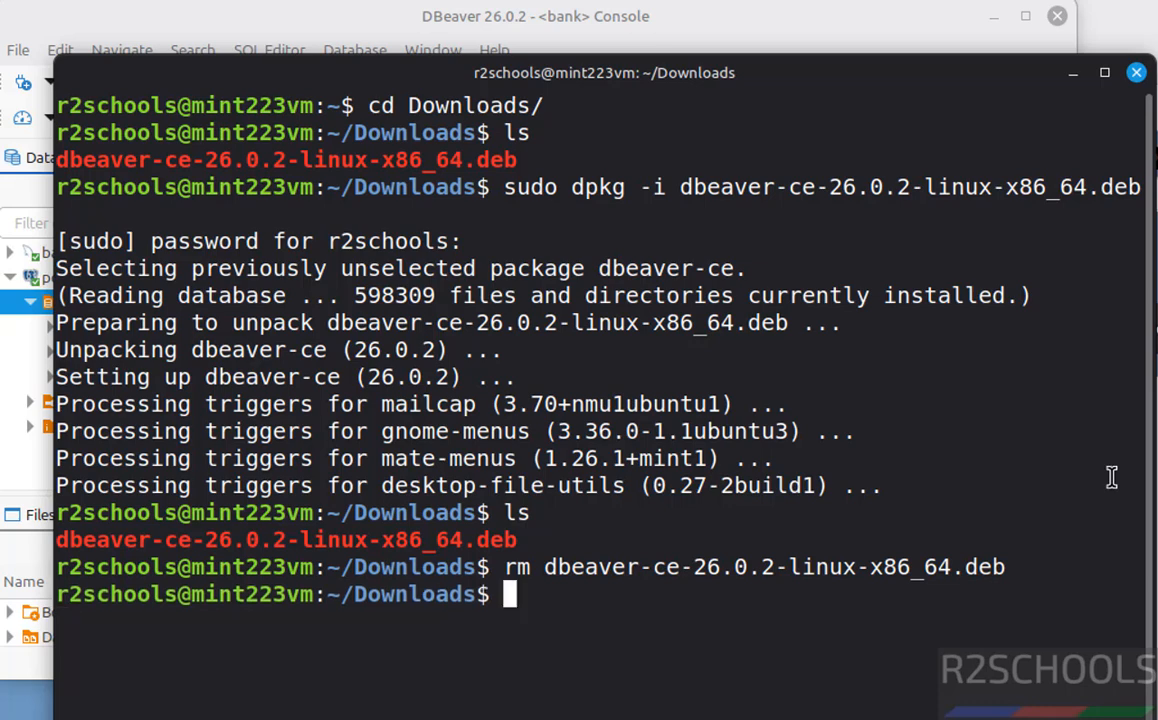
text(ls)
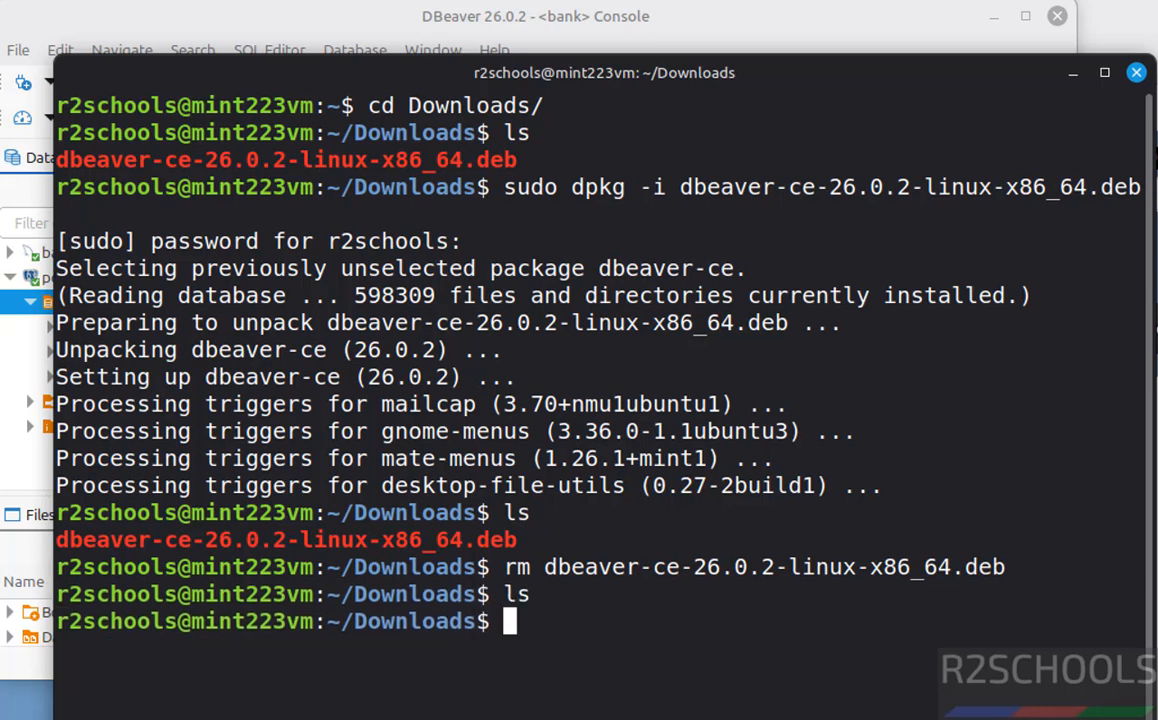
key(Return)
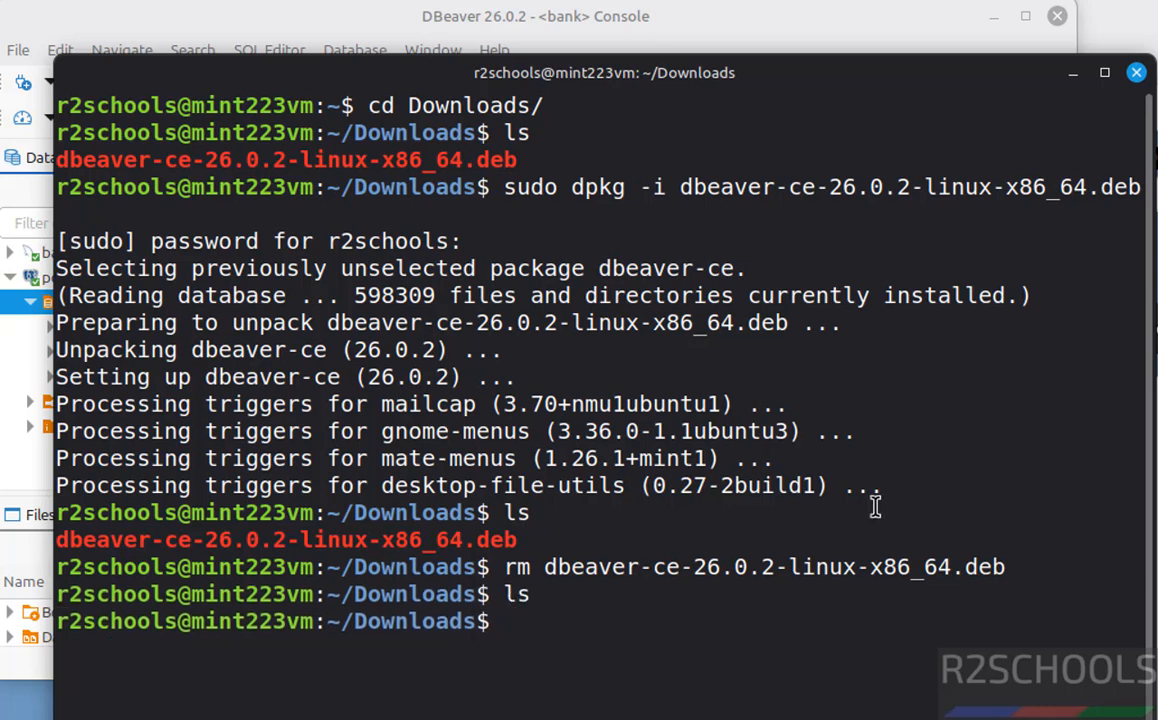